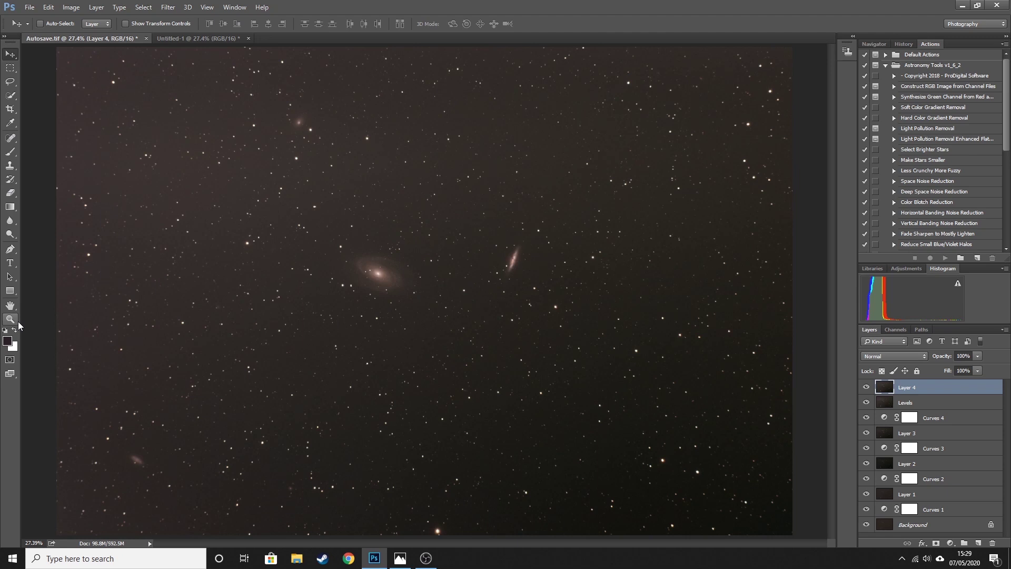
# Zoom in and draw a 55 px feathered lasso around M81, then M82
pyautogui.click(10, 319)
pyautogui.click(378, 271)
pyautogui.click(378, 271)
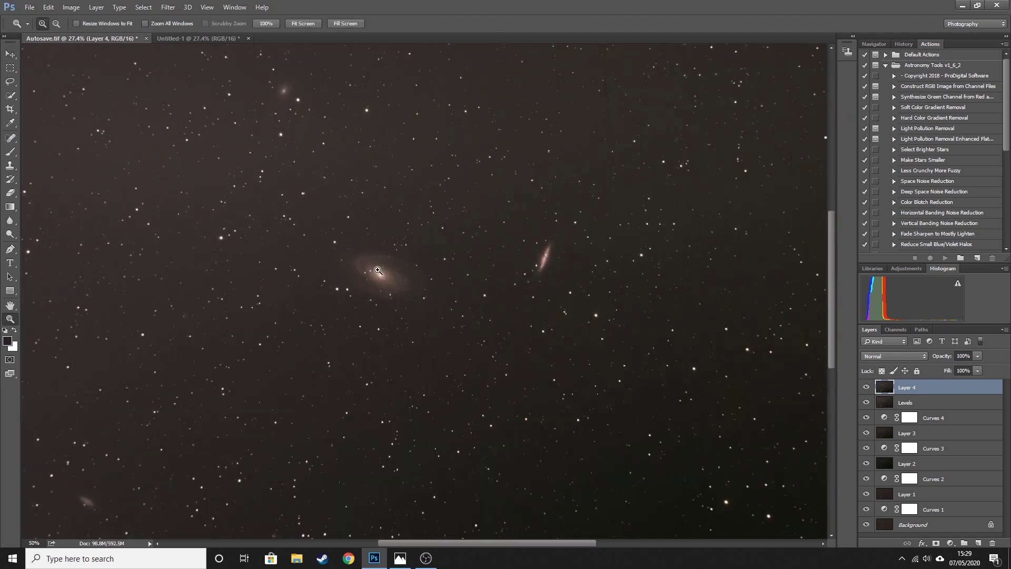
pyautogui.click(378, 270)
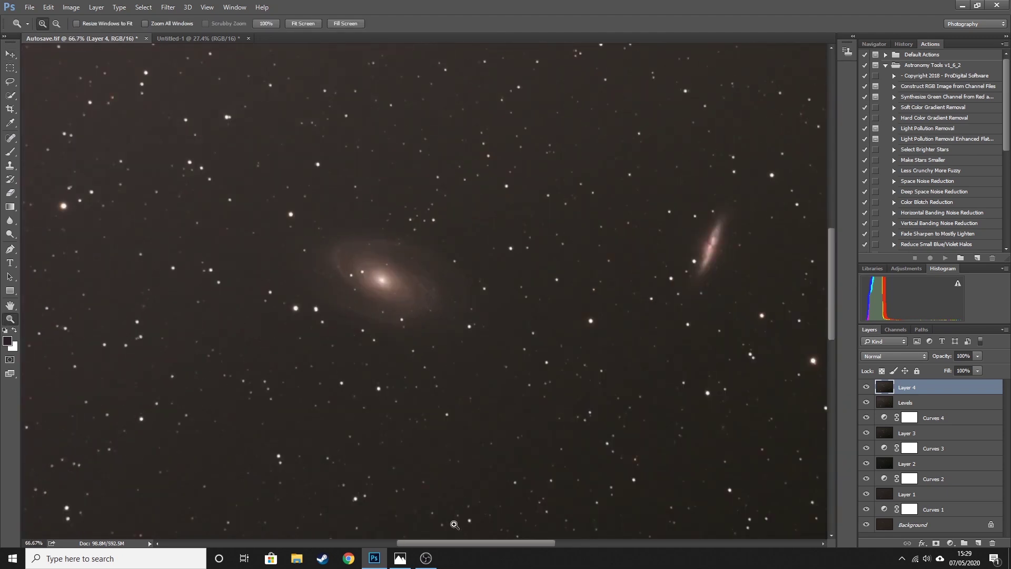
pyautogui.moveTo(437, 545); pyautogui.dragTo(446, 548)
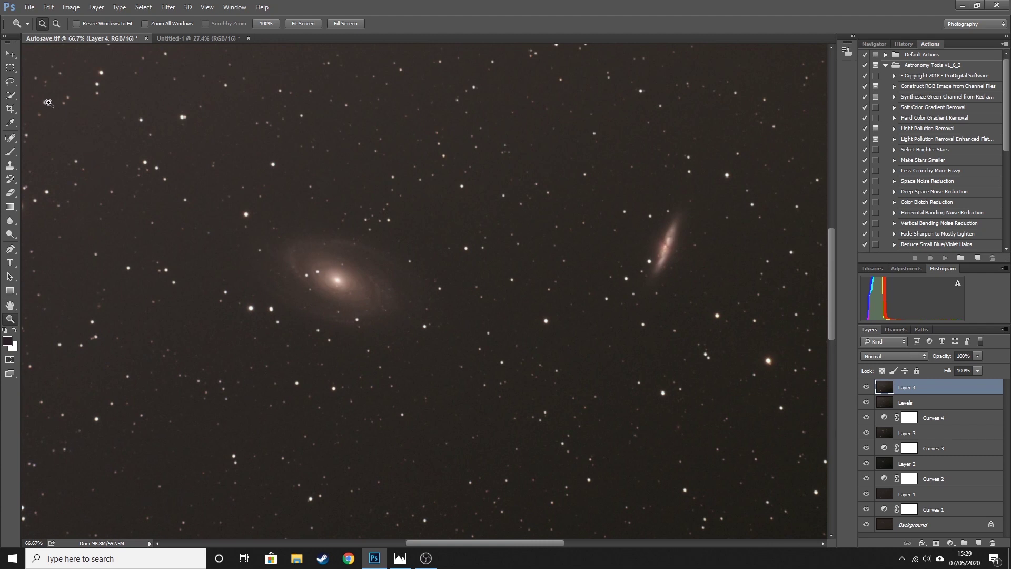
pyautogui.click(12, 84)
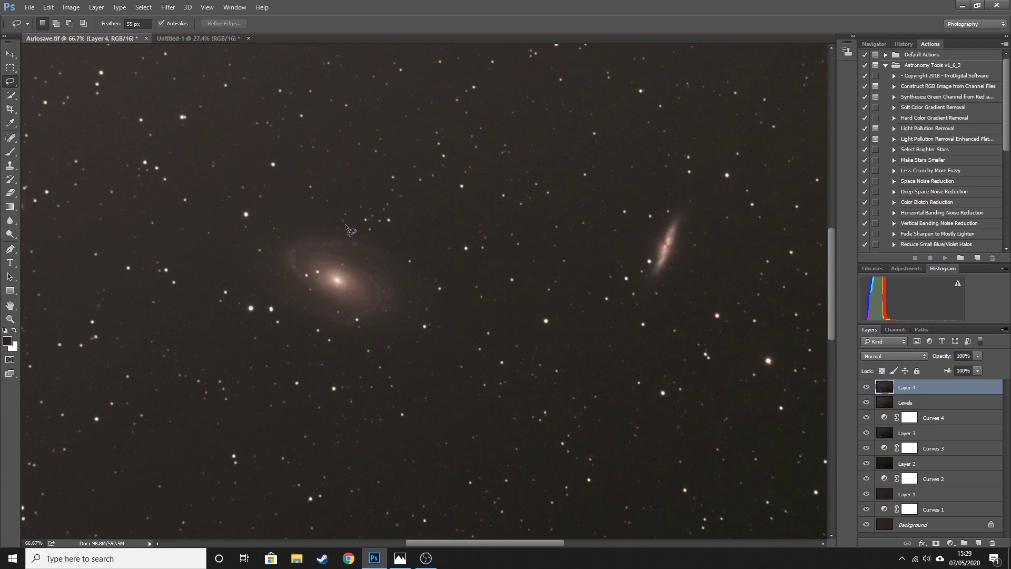
pyautogui.moveTo(345, 224)
pyautogui.mouseDown()
pyautogui.moveTo(306, 217)
pyautogui.moveTo(250, 241)
pyautogui.moveTo(236, 268)
pyautogui.moveTo(240, 302)
pyautogui.moveTo(286, 329)
pyautogui.moveTo(368, 339)
pyautogui.moveTo(438, 317)
pyautogui.moveTo(438, 280)
pyautogui.moveTo(413, 247)
pyautogui.moveTo(327, 219)
pyautogui.mouseUp()
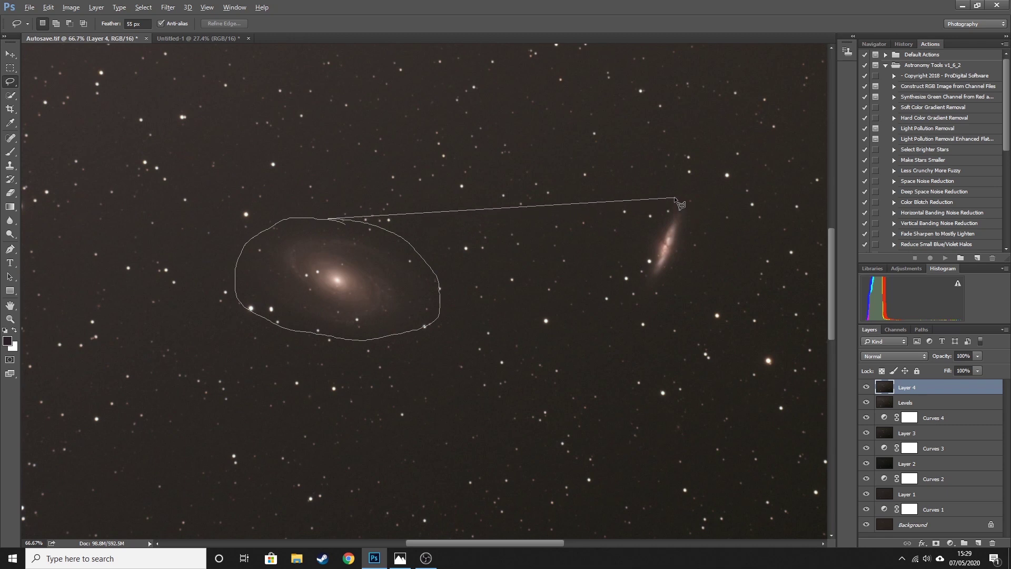
pyautogui.moveTo(674, 199)
pyautogui.mouseDown()
pyautogui.moveTo(637, 275)
pyautogui.moveTo(654, 291)
pyautogui.moveTo(696, 267)
pyautogui.moveTo(703, 226)
pyautogui.moveTo(671, 202)
pyautogui.mouseUp()
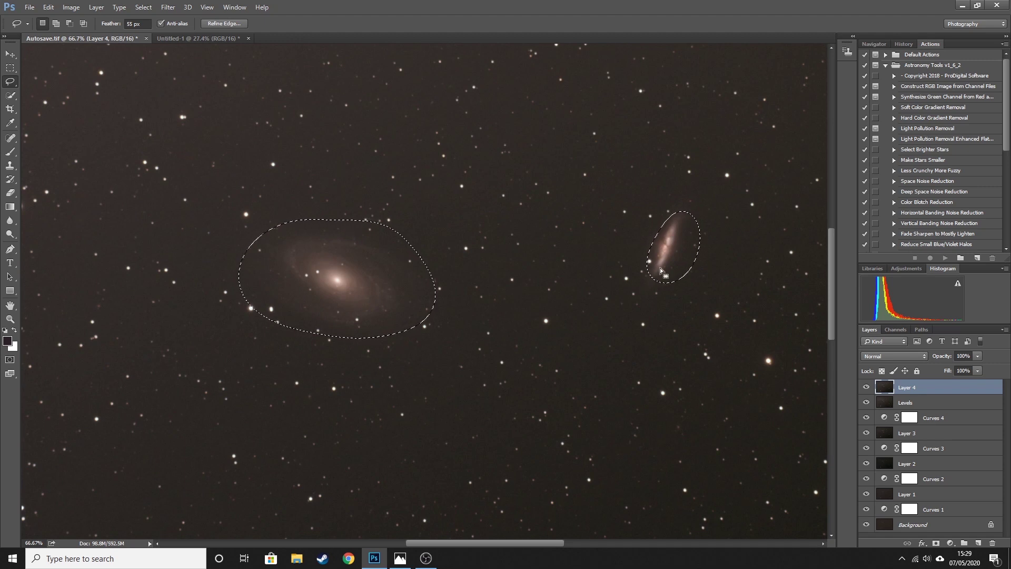
pyautogui.click(10, 319)
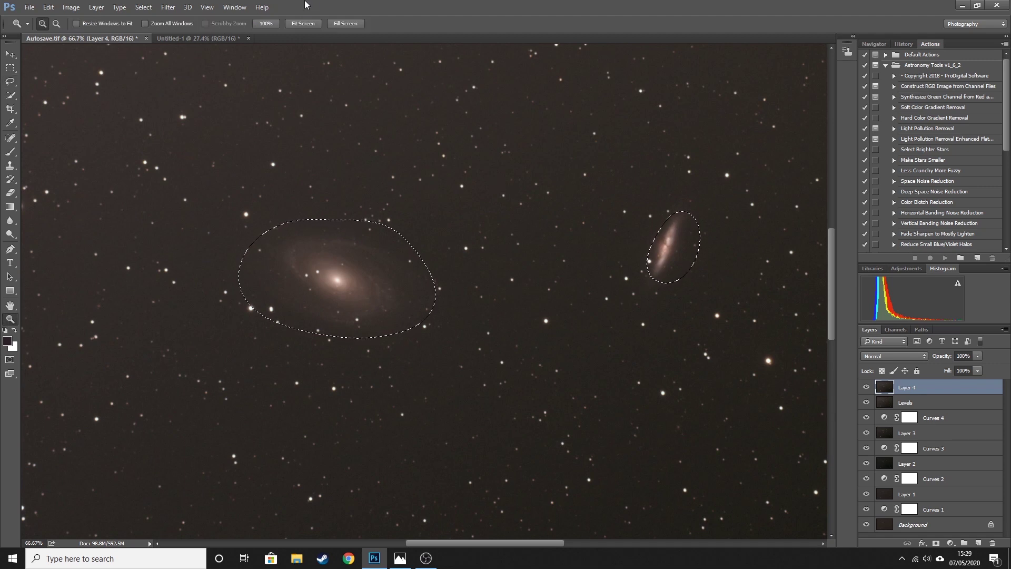
# Fit the image on screen and invert the selection to the sky background
pyautogui.click(302, 23)
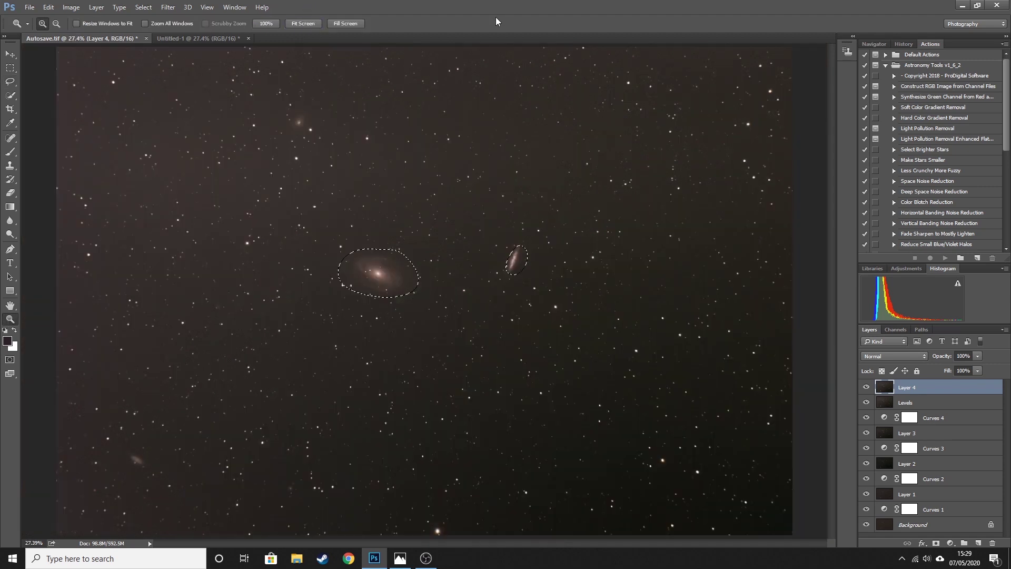
pyautogui.click(140, 9)
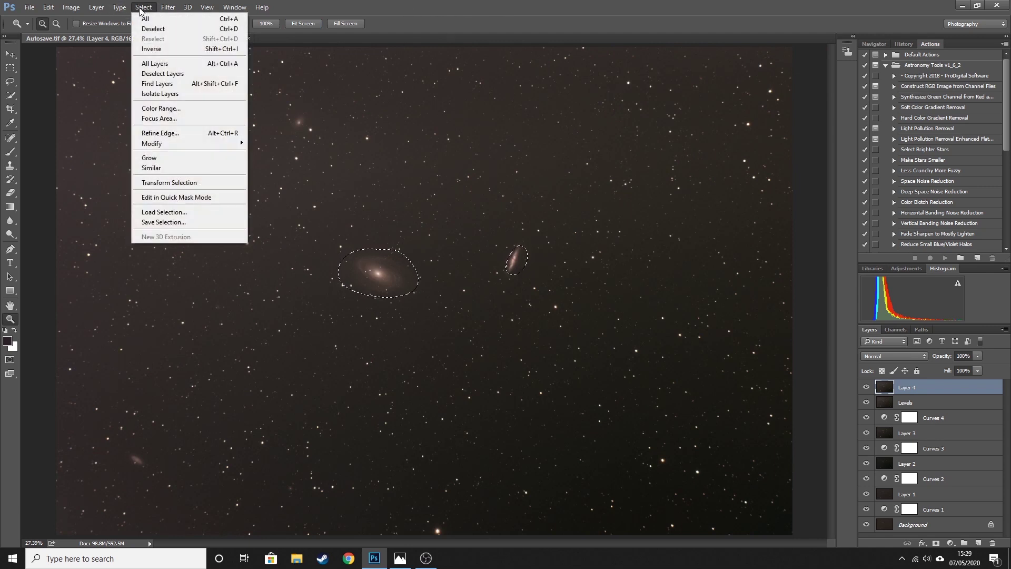
pyautogui.click(150, 48)
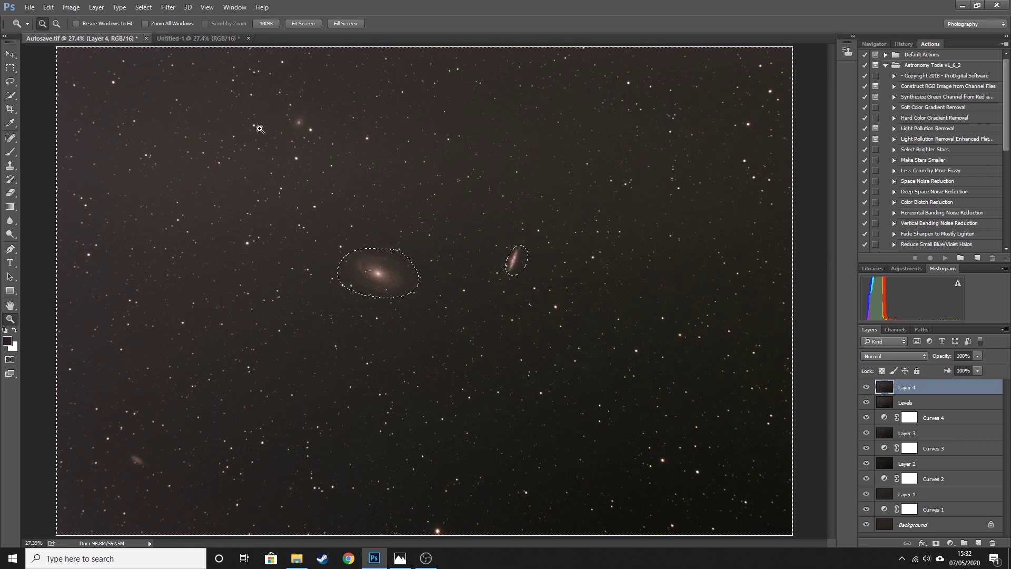
# Run RC-Astro GradientXTerminator on the sky with Medium detail and Medium aggressiveness
pyautogui.click(168, 8)
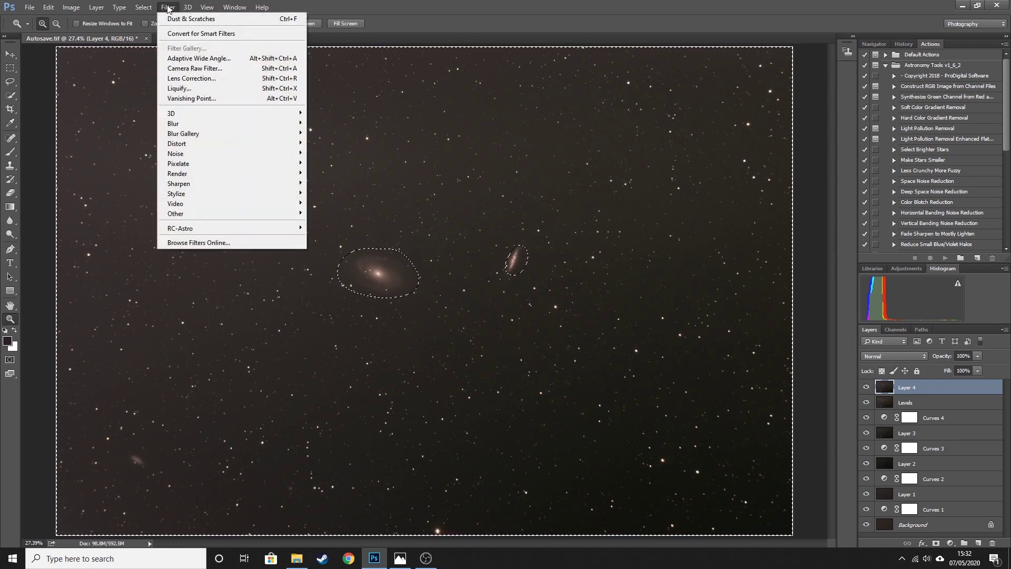
pyautogui.moveTo(274, 228)
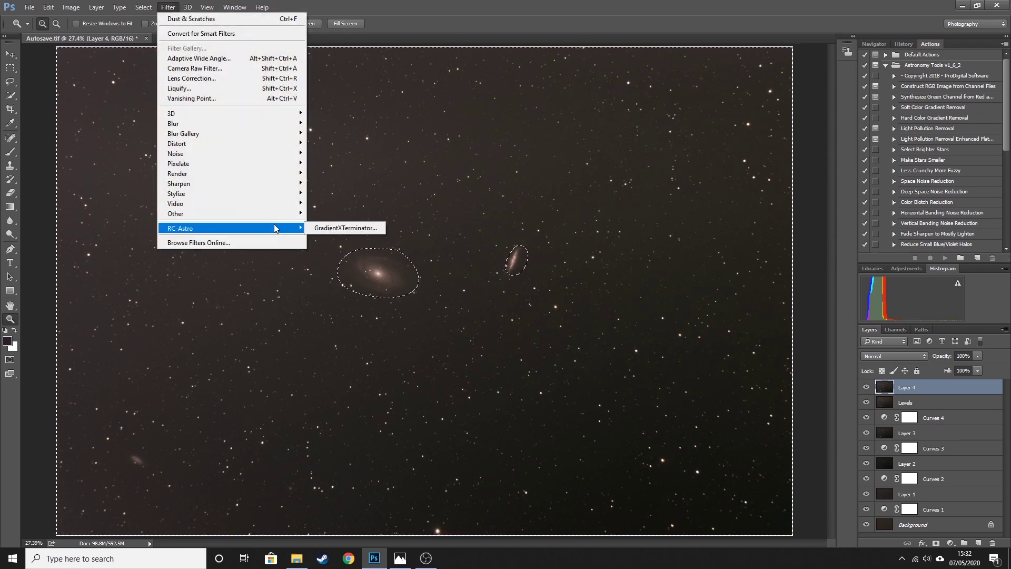
pyautogui.click(340, 228)
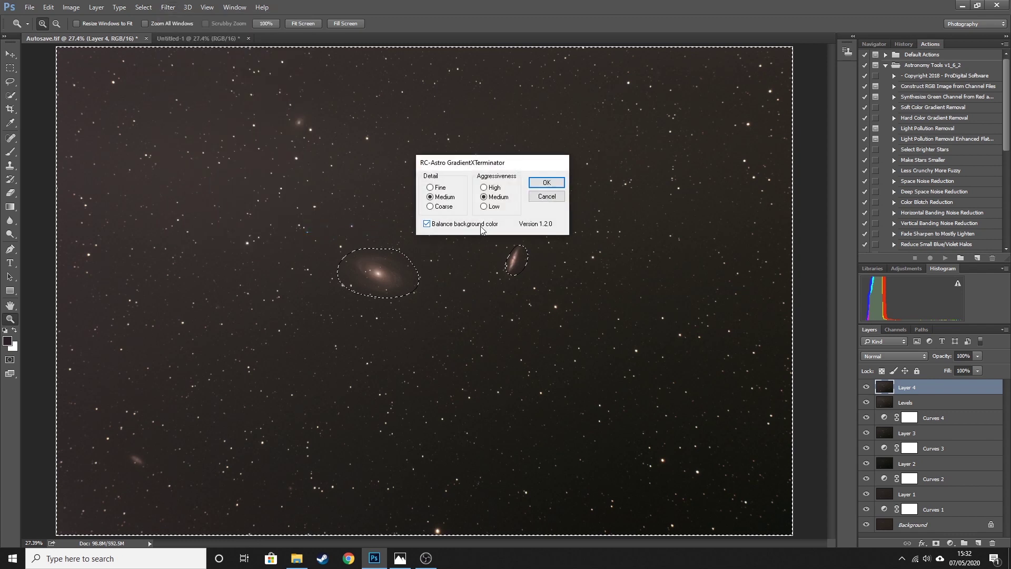
pyautogui.moveTo(496, 167); pyautogui.dragTo(668, 151)
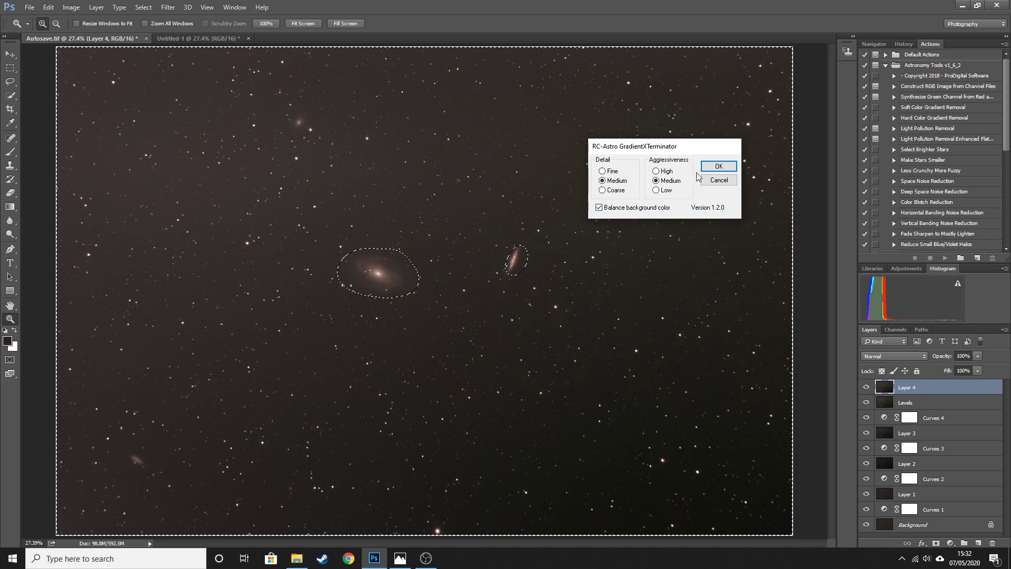
pyautogui.click(730, 168)
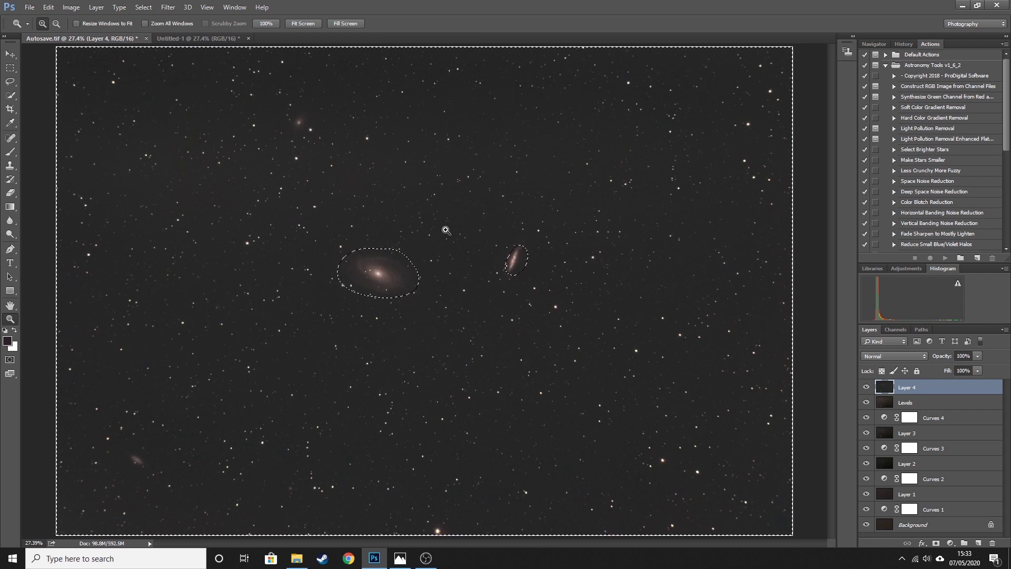
# Deselect, then toggle Layer 4 off and on to compare before and after
pyautogui.click(167, 8)
pyautogui.moveTo(143, 7)
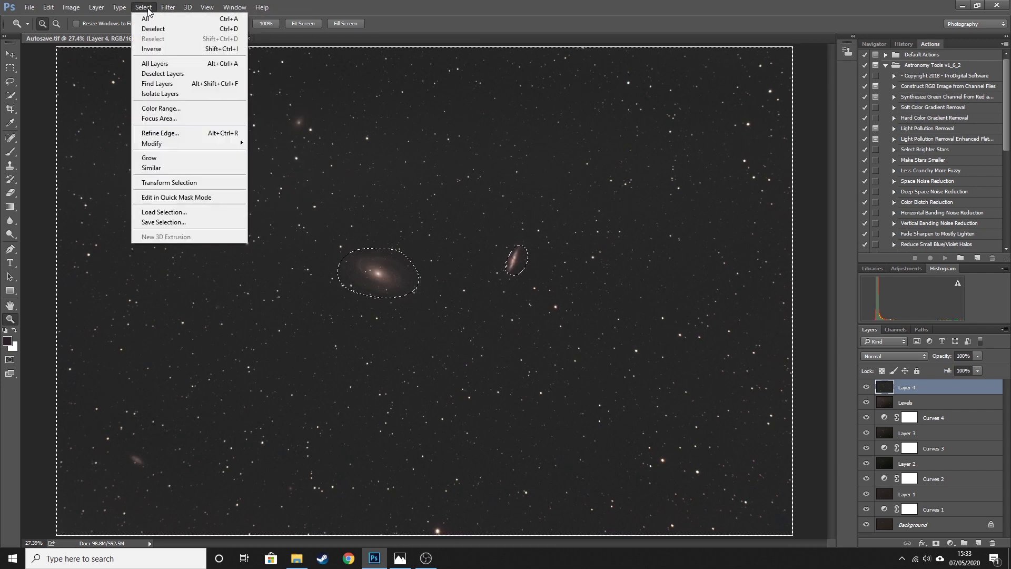
pyautogui.click(153, 28)
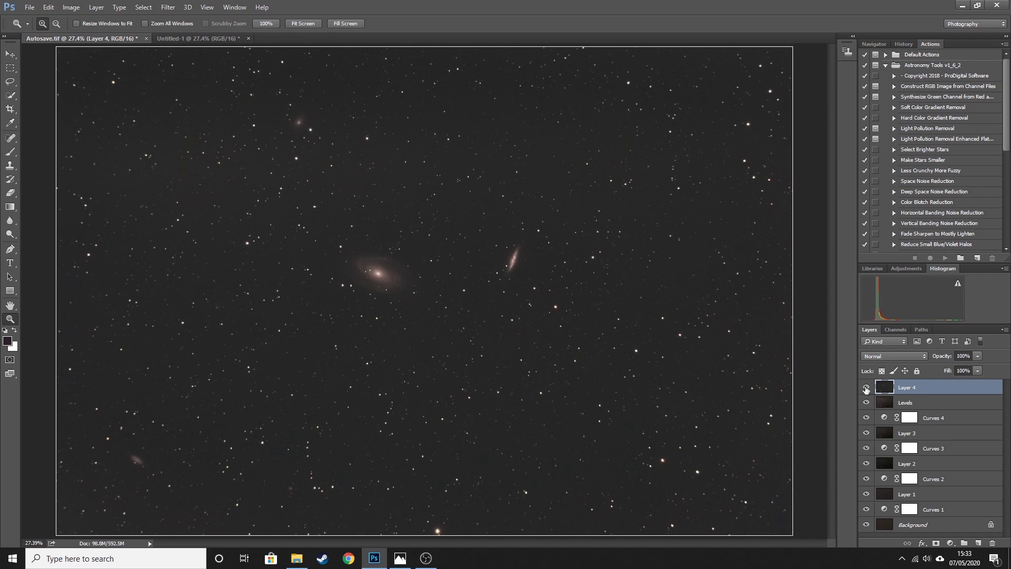
pyautogui.click(865, 388)
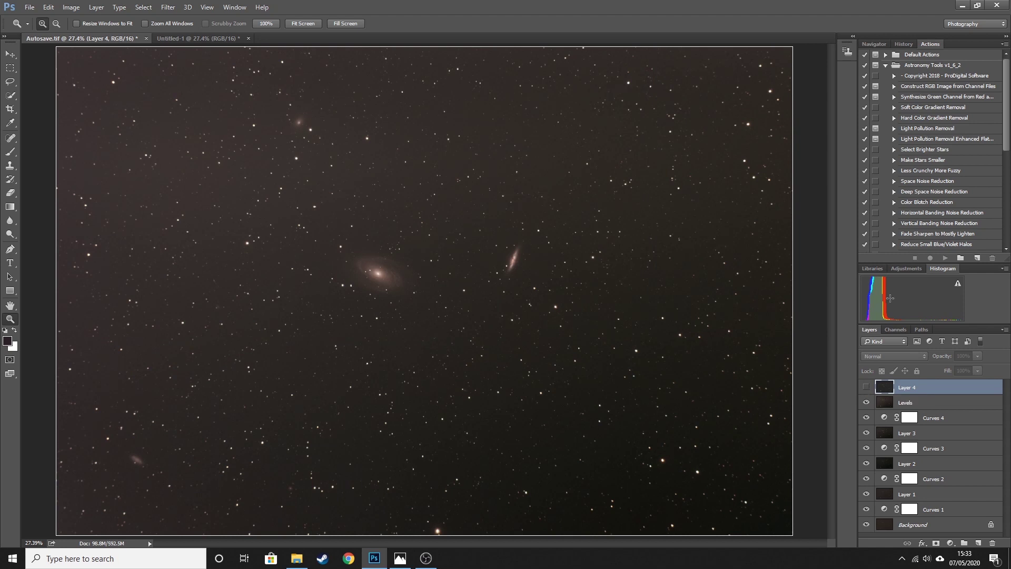
pyautogui.click(866, 388)
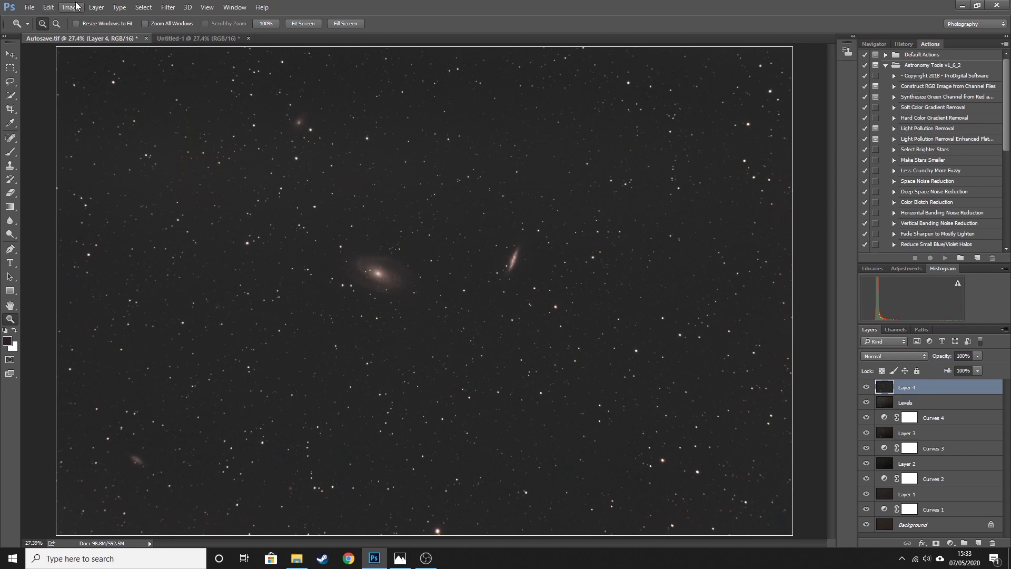
pyautogui.click(73, 7)
pyautogui.moveTo(148, 36)
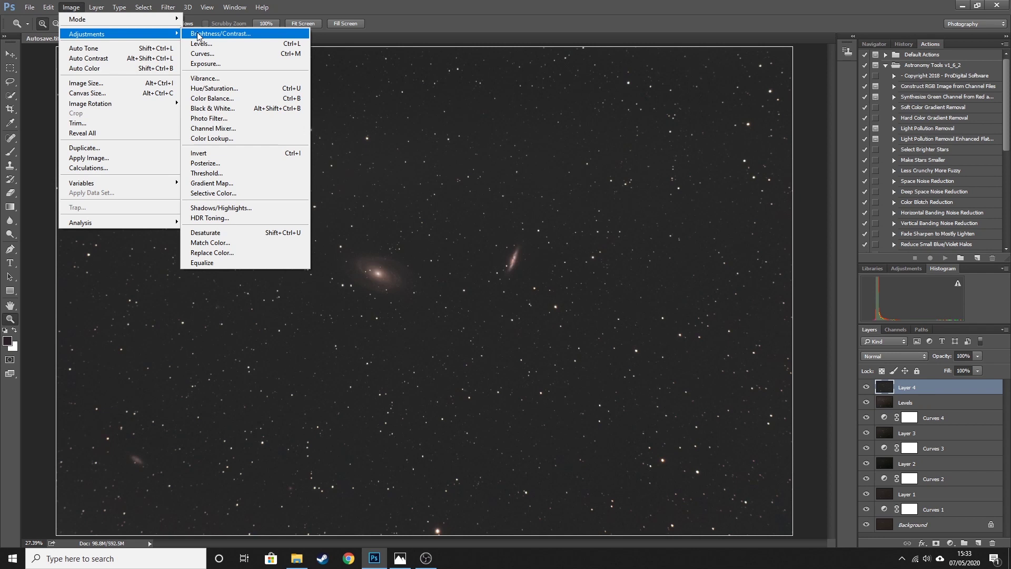
pyautogui.click(211, 43)
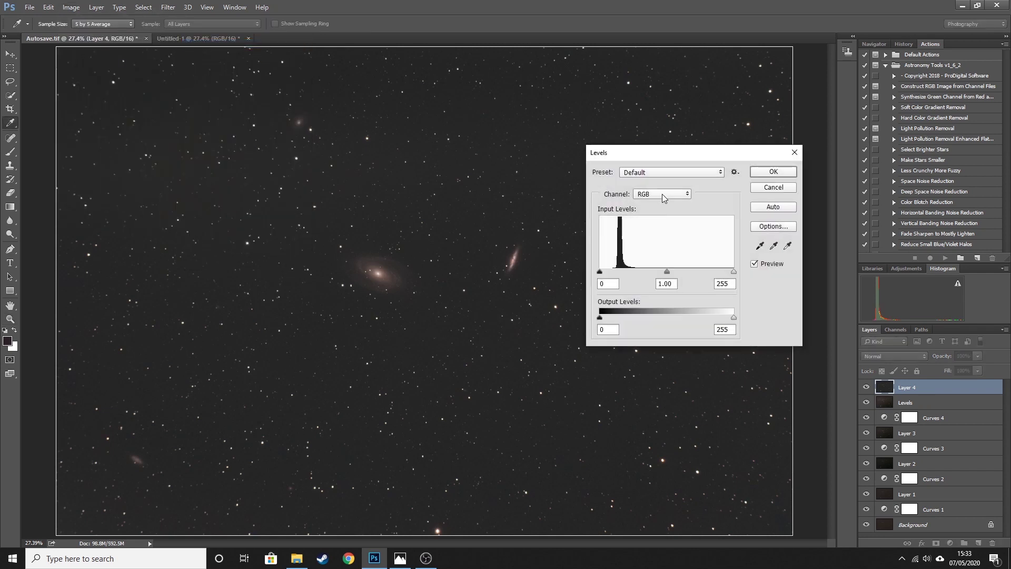
pyautogui.click(772, 188)
pyautogui.press('z')
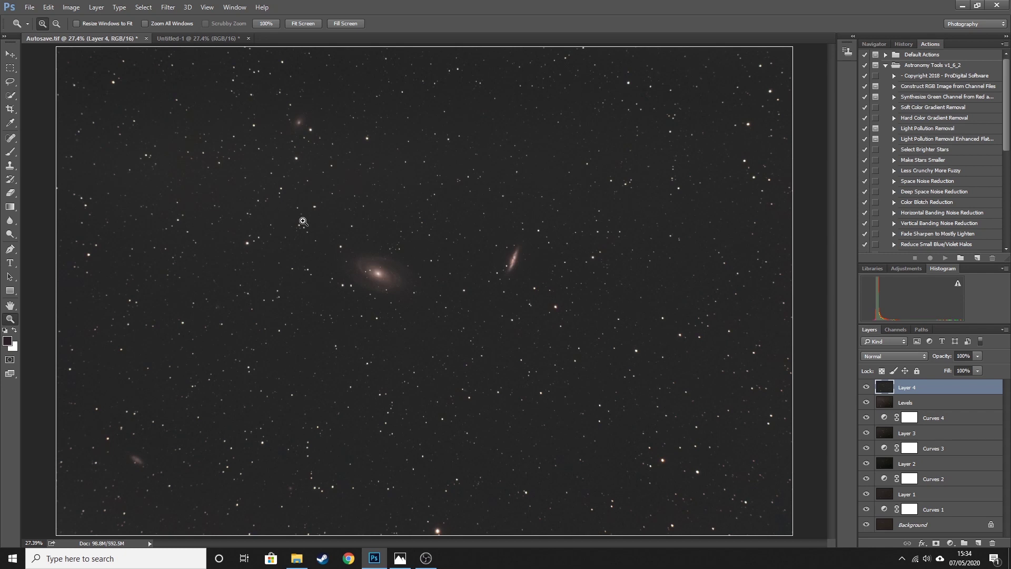
# Close Untitled-1 without saving and delete Layer 4
pyautogui.click(248, 38)
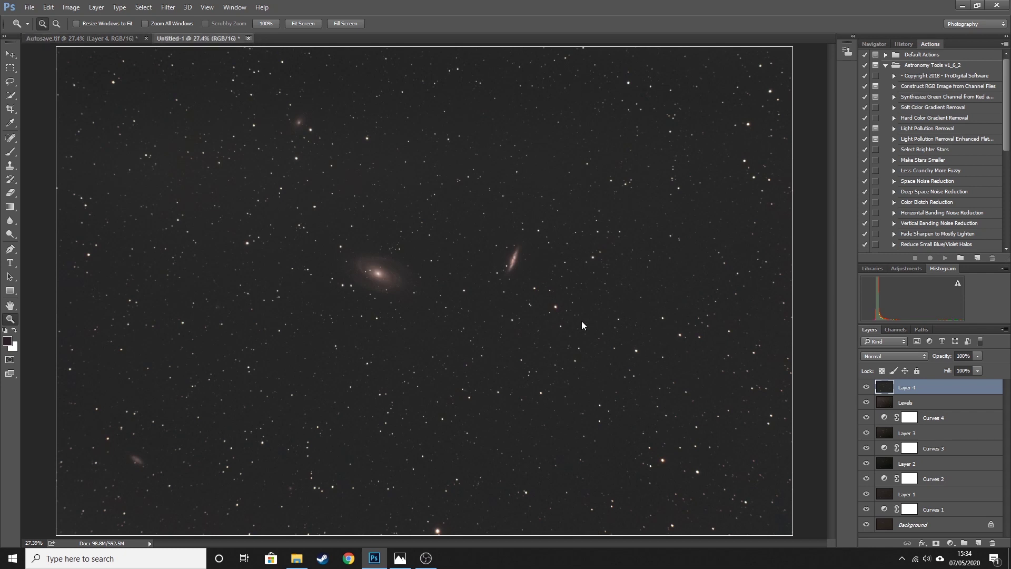
pyautogui.click(506, 211)
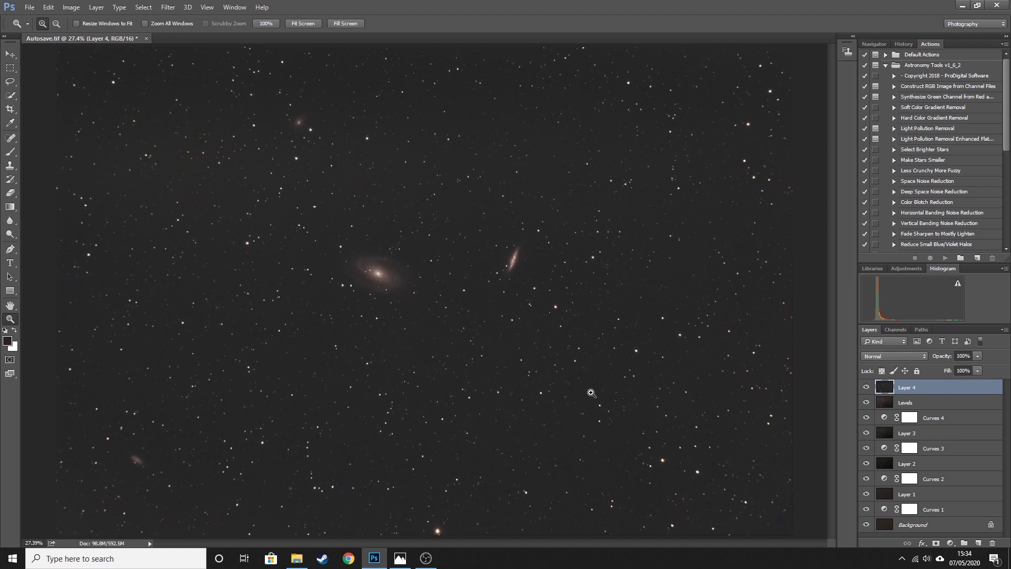
pyautogui.rightClick(909, 392)
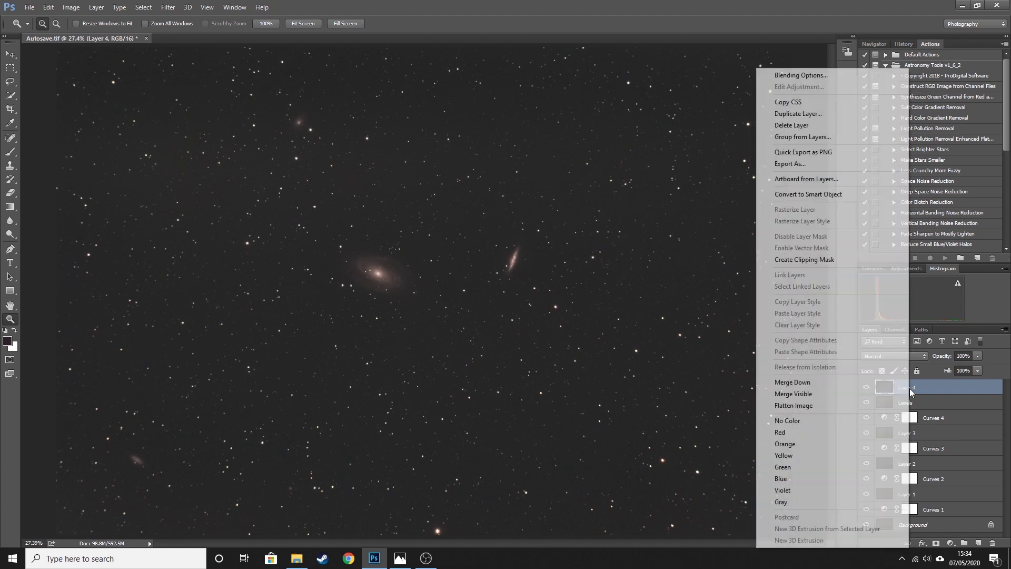
pyautogui.click(833, 126)
pyautogui.click(473, 213)
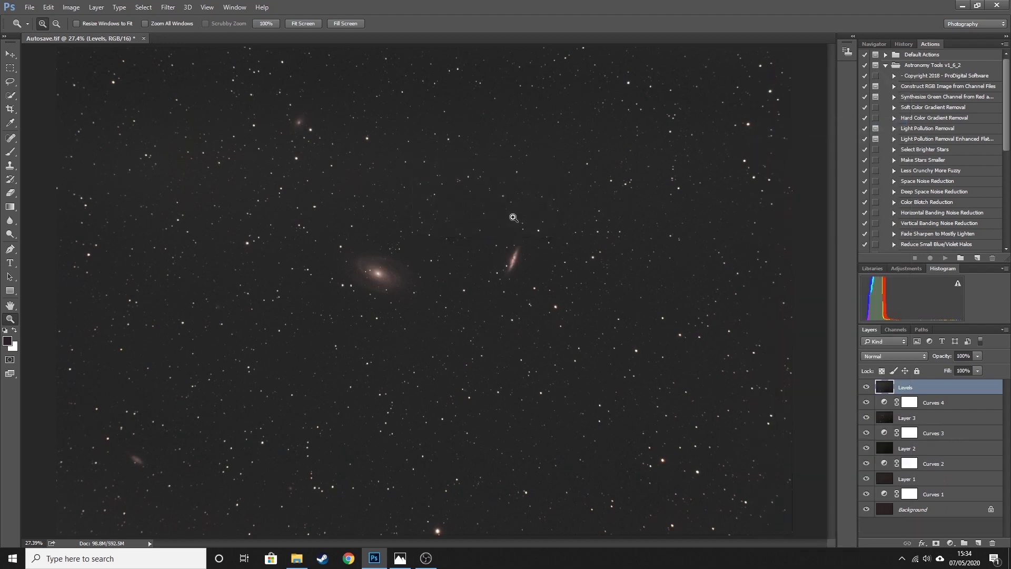
# Stamp the visible layers into a new top layer named 'Gradient Removal'
pyautogui.hotkey('ctrl', 'alt', 'shift', 'e')
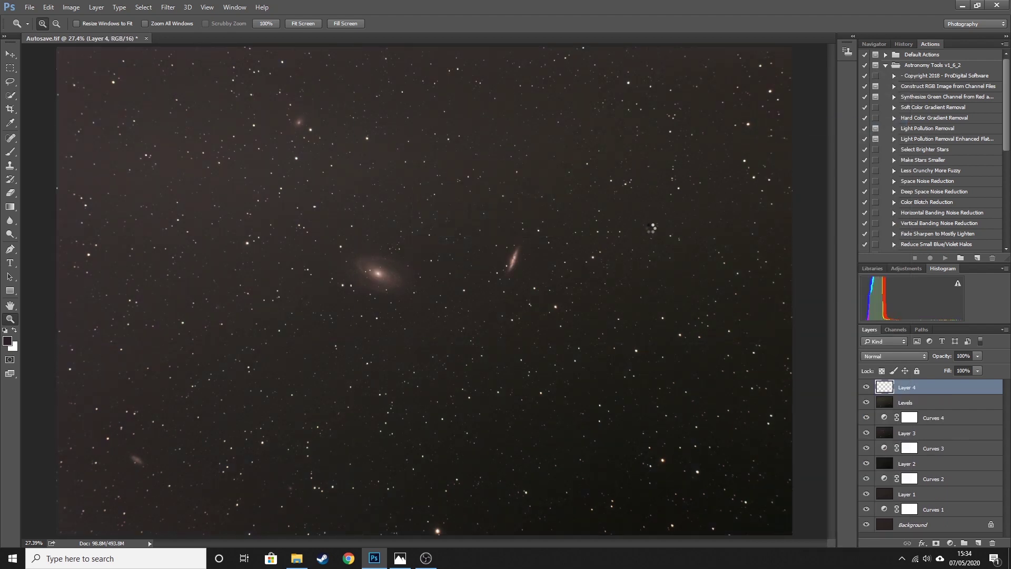
pyautogui.doubleClick(907, 388)
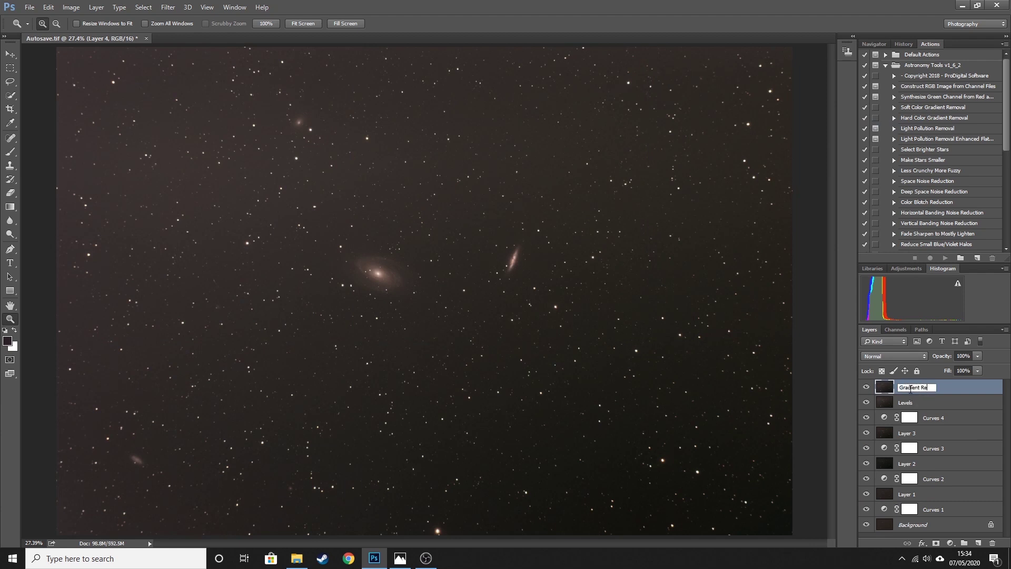
pyautogui.write('Gradient Removal')
pyautogui.press('Return')
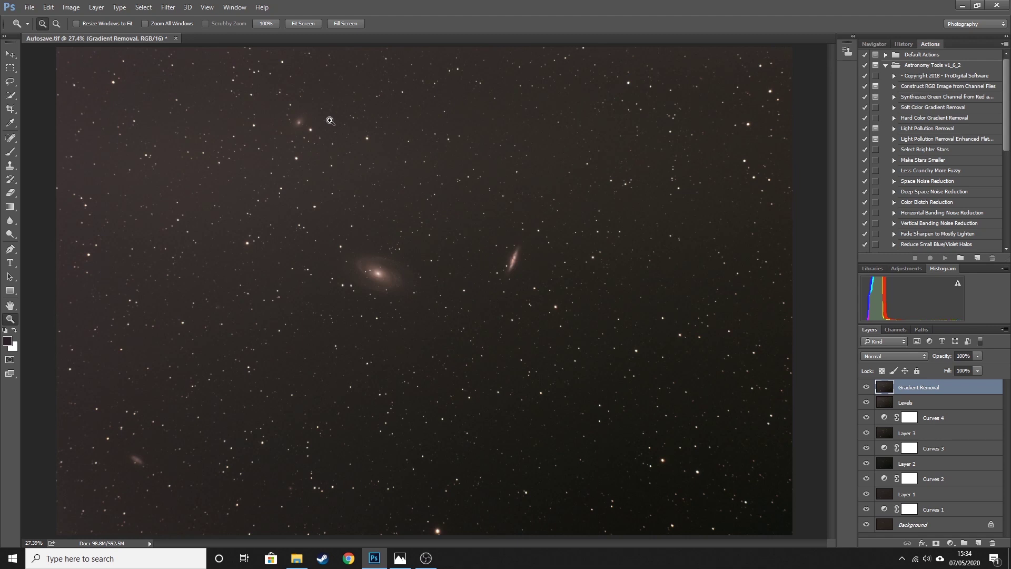
# Select all, create a default new document, and paste the star field into it as Layer 1
pyautogui.hotkey('ctrl', 'a')
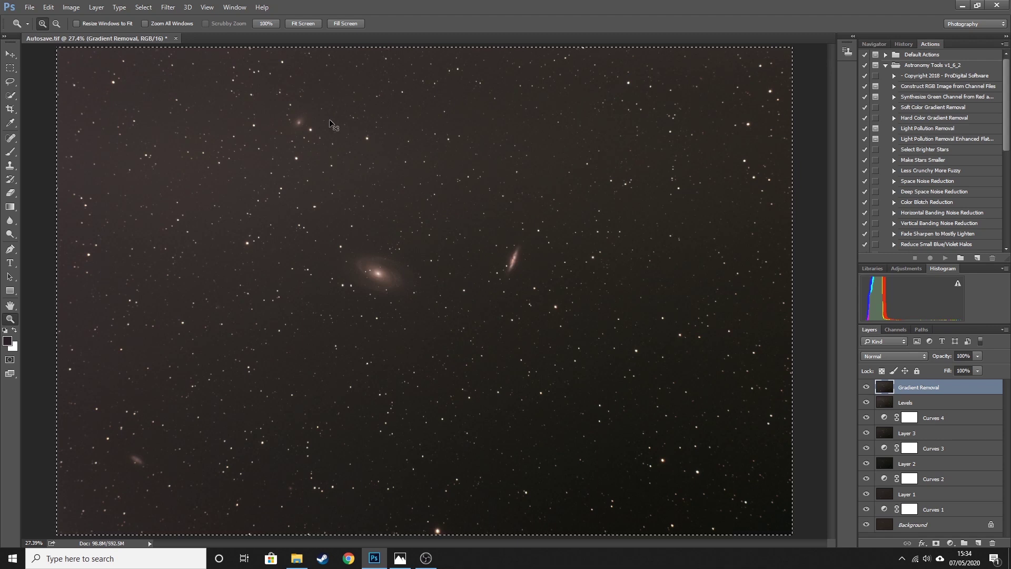
pyautogui.click(143, 8)
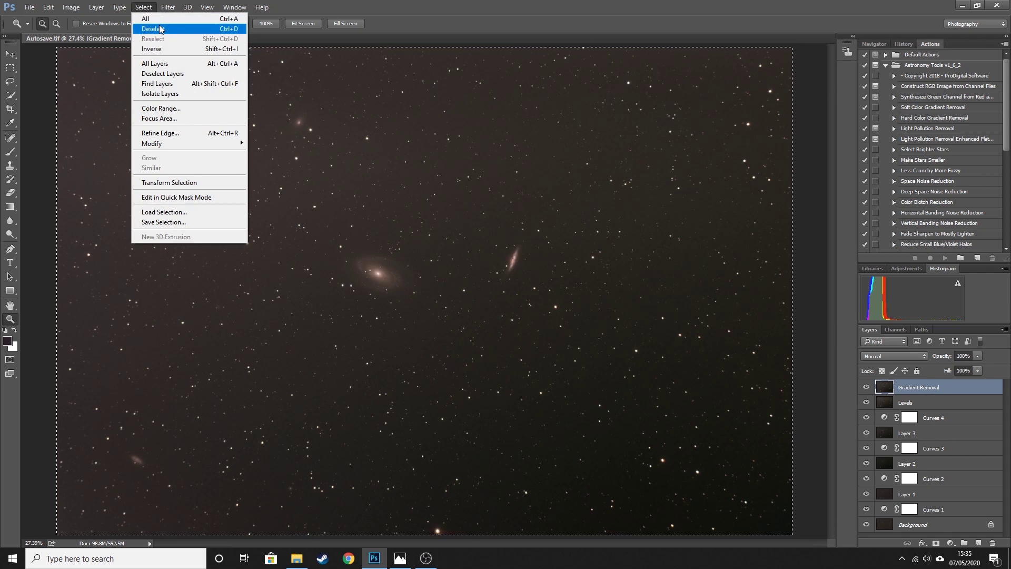
pyautogui.click(381, 5)
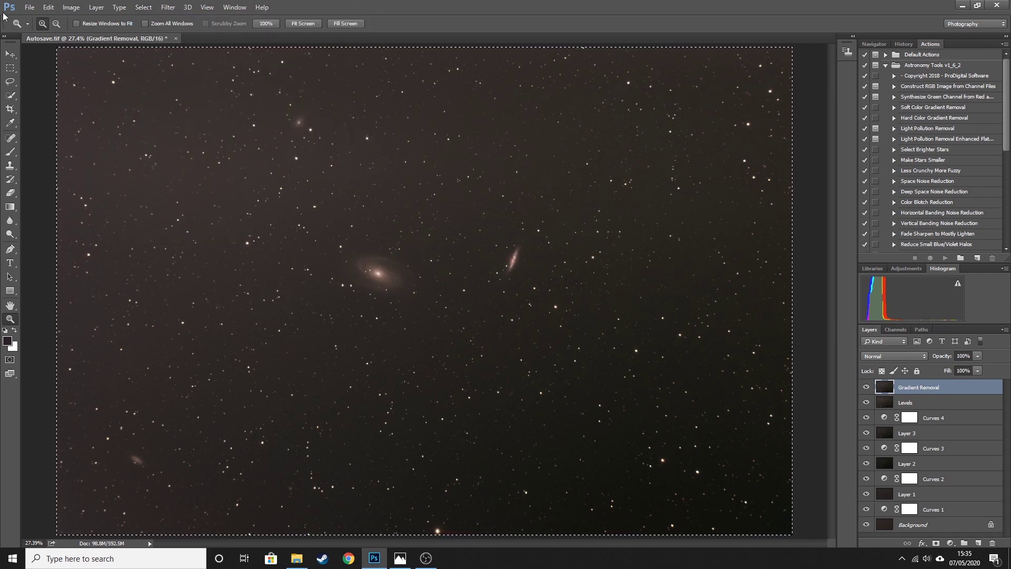
pyautogui.click(30, 8)
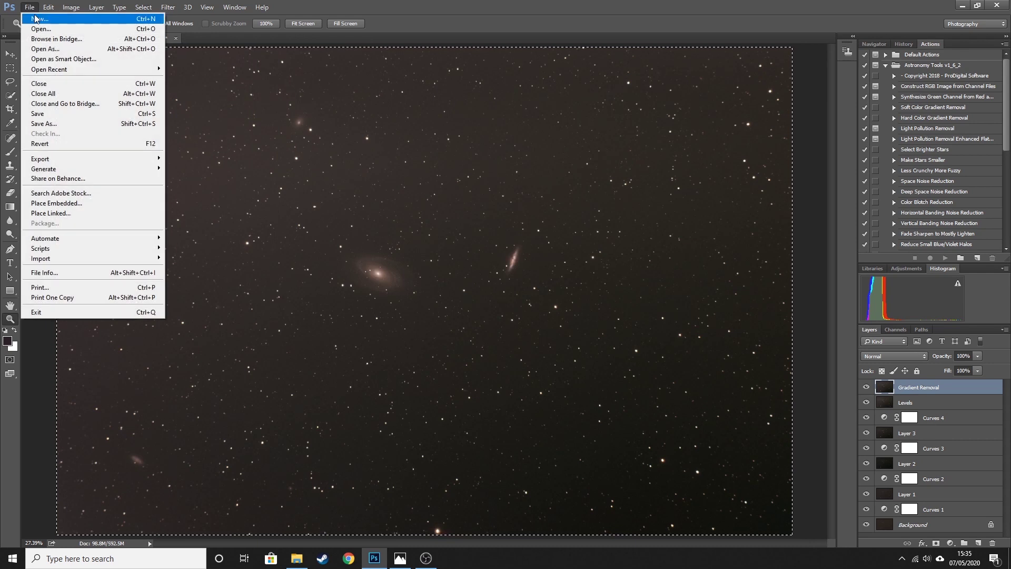
pyautogui.click(35, 17)
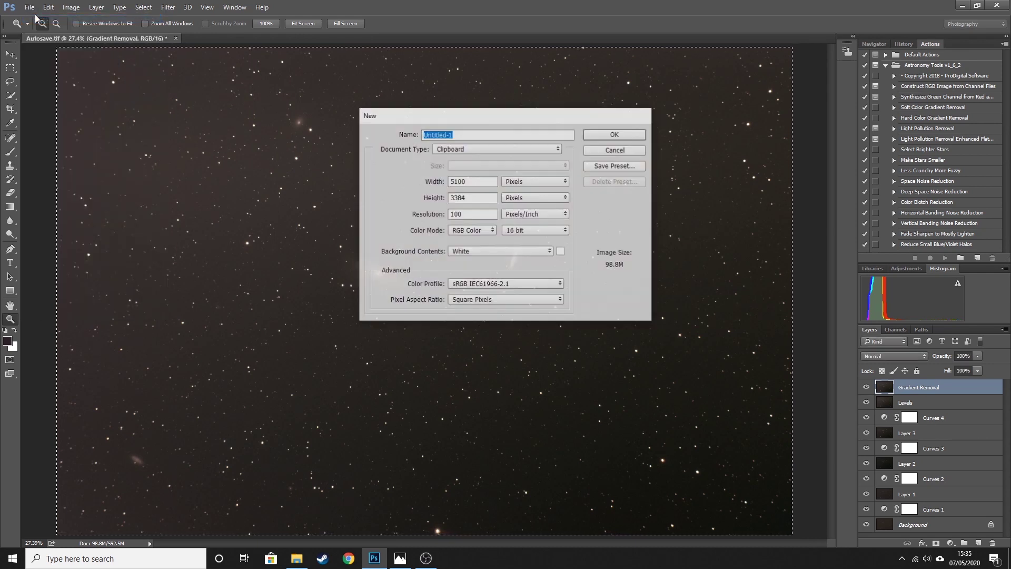
pyautogui.press('Return')
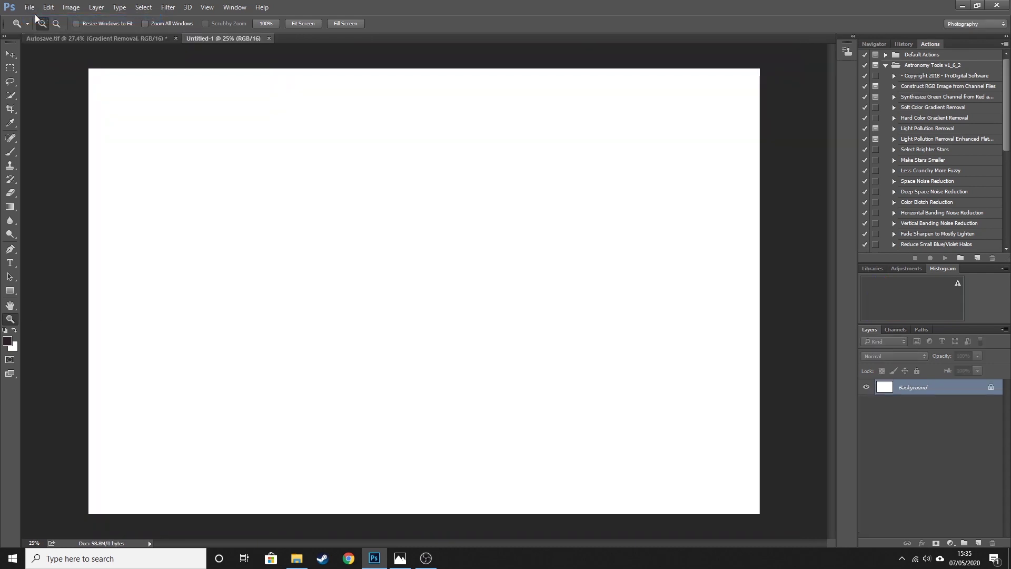
pyautogui.hotkey('ctrl', 'v')
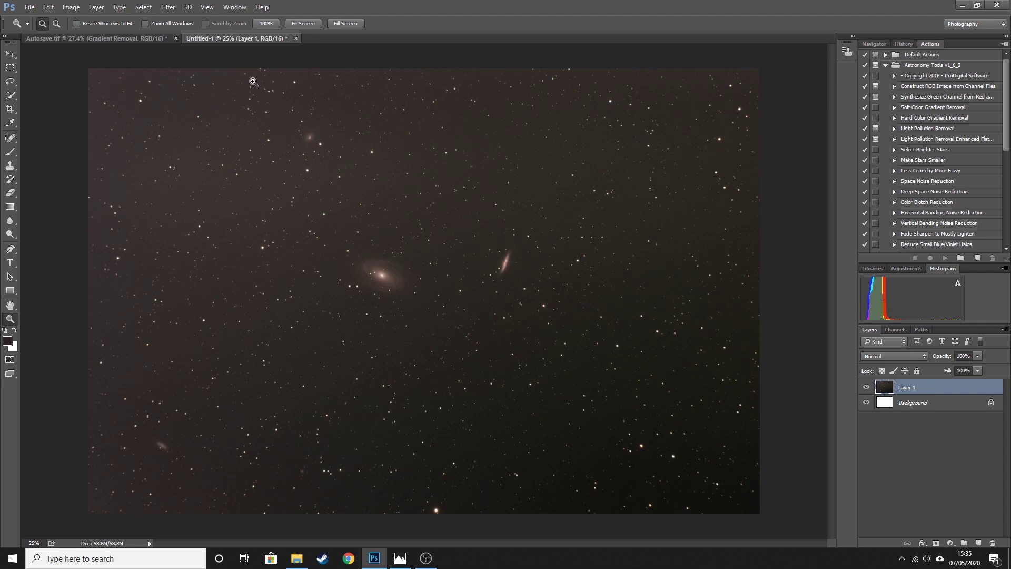
# Zoom in on the galaxies and set the Clone Stamp brush to 100 px, 0% hardness
pyautogui.click(394, 271)
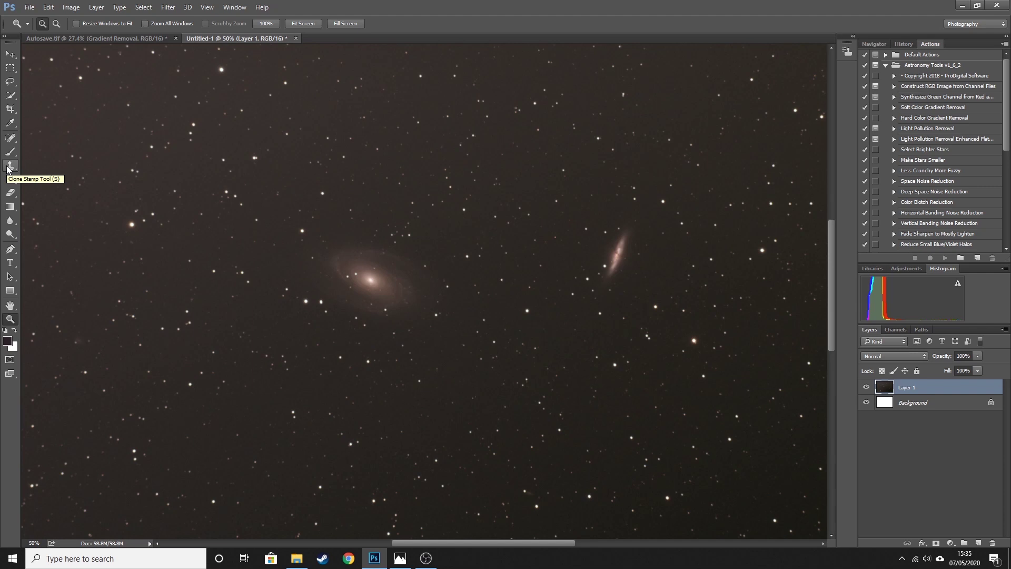
pyautogui.click(10, 166)
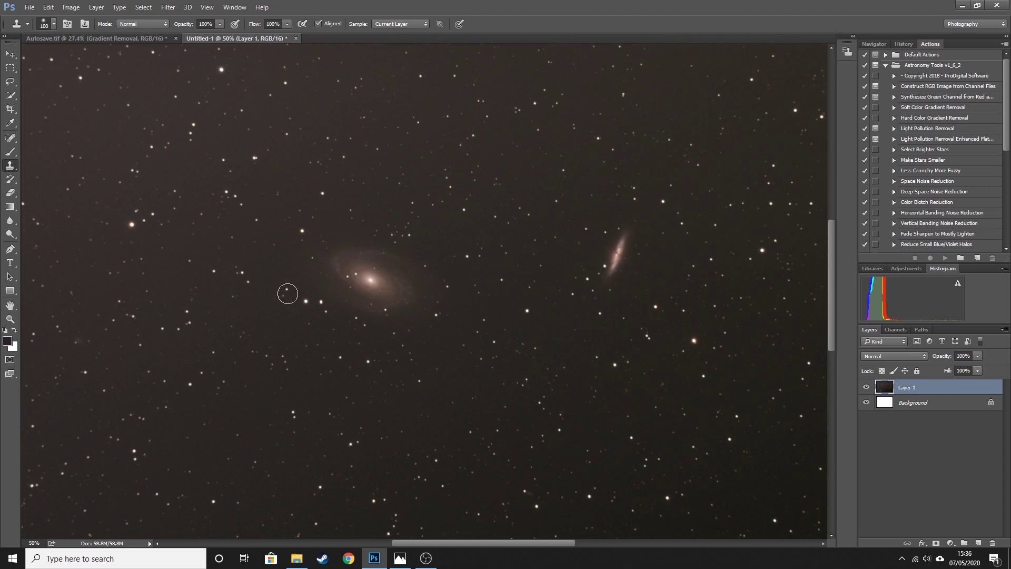
pyautogui.click(46, 25)
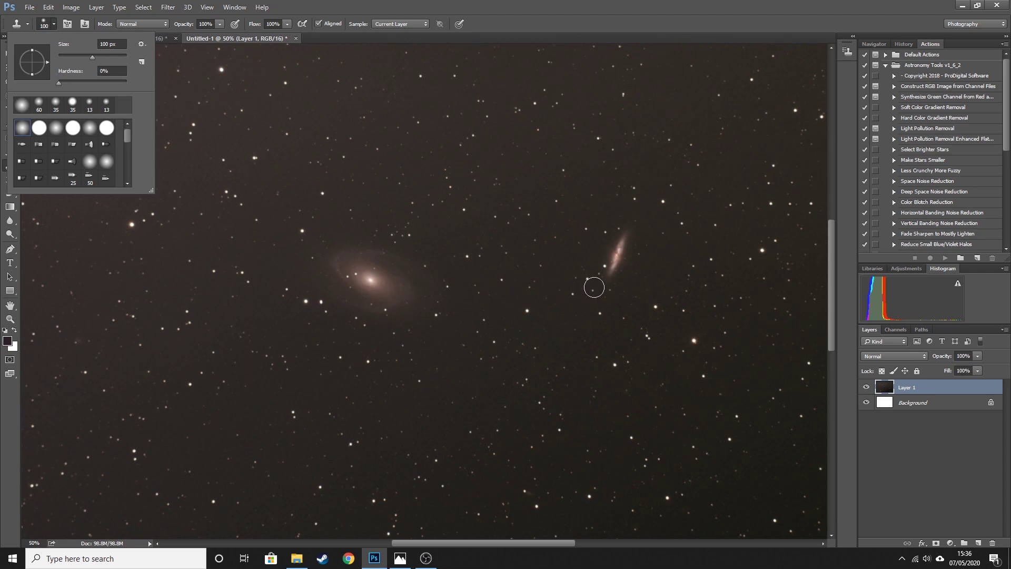
pyautogui.moveTo(613, 272)
pyautogui.mouseDown()
pyautogui.moveTo(616, 232)
pyautogui.moveTo(622, 253)
pyautogui.mouseUp()
# Clone empty sky over M81's bright core and the edge-on M82, then fit to screen
pyautogui.click(46, 23)
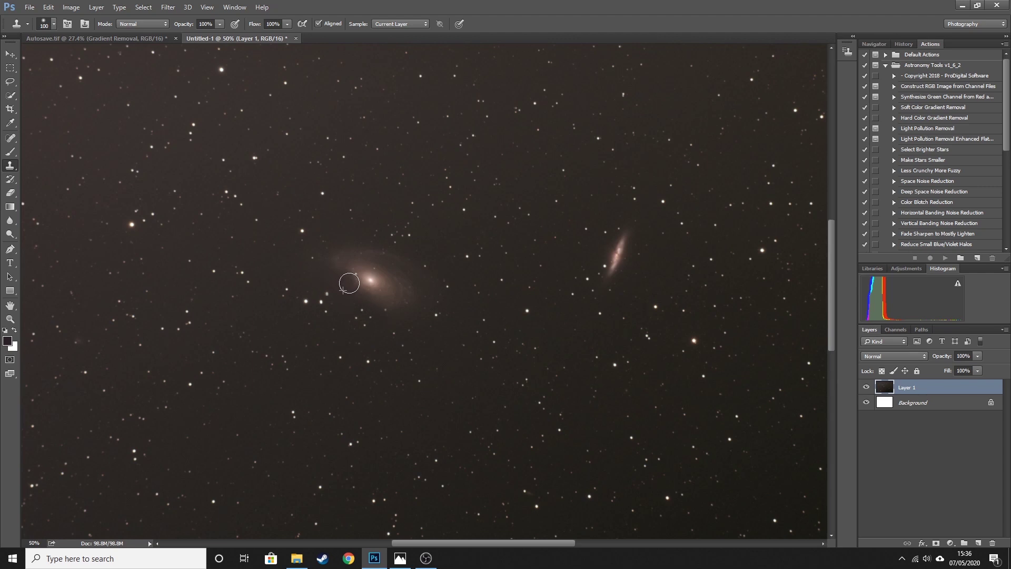
pyautogui.moveTo(395, 296)
pyautogui.mouseDown()
pyautogui.moveTo(336, 264)
pyautogui.moveTo(405, 293)
pyautogui.moveTo(353, 266)
pyautogui.moveTo(344, 249)
pyautogui.moveTo(419, 281)
pyautogui.moveTo(417, 290)
pyautogui.moveTo(343, 244)
pyautogui.moveTo(326, 276)
pyautogui.moveTo(358, 298)
pyautogui.moveTo(395, 300)
pyautogui.moveTo(349, 270)
pyautogui.moveTo(345, 243)
pyautogui.moveTo(318, 255)
pyautogui.moveTo(324, 265)
pyautogui.moveTo(336, 255)
pyautogui.moveTo(338, 268)
pyautogui.moveTo(391, 298)
pyautogui.moveTo(426, 275)
pyautogui.moveTo(347, 261)
pyautogui.mouseUp()
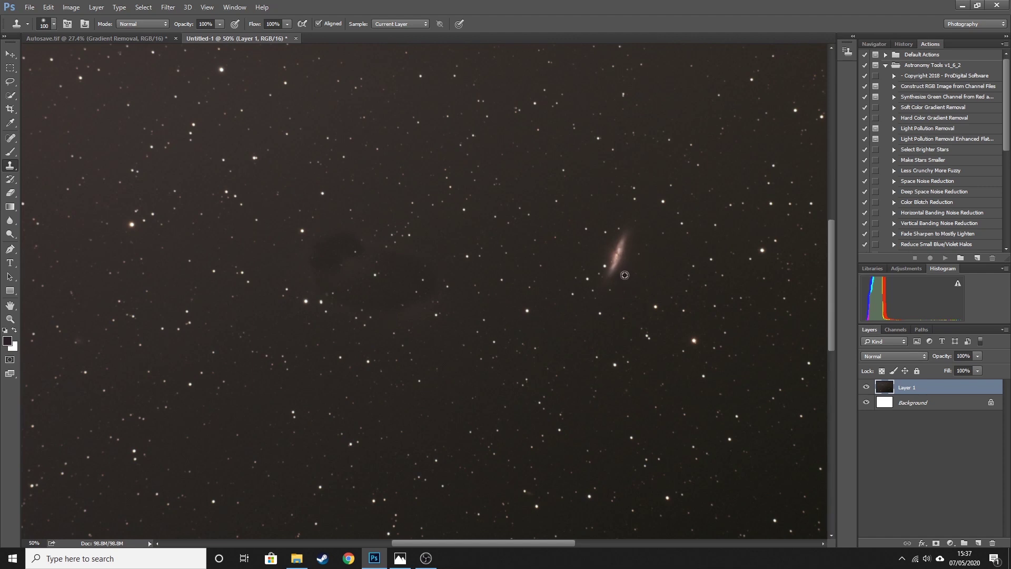
pyautogui.moveTo(608, 276)
pyautogui.mouseDown()
pyautogui.moveTo(620, 229)
pyautogui.moveTo(595, 281)
pyautogui.moveTo(589, 270)
pyautogui.moveTo(609, 233)
pyautogui.moveTo(633, 232)
pyautogui.moveTo(619, 269)
pyautogui.moveTo(581, 266)
pyautogui.moveTo(633, 253)
pyautogui.moveTo(607, 250)
pyautogui.moveTo(644, 232)
pyautogui.mouseUp()
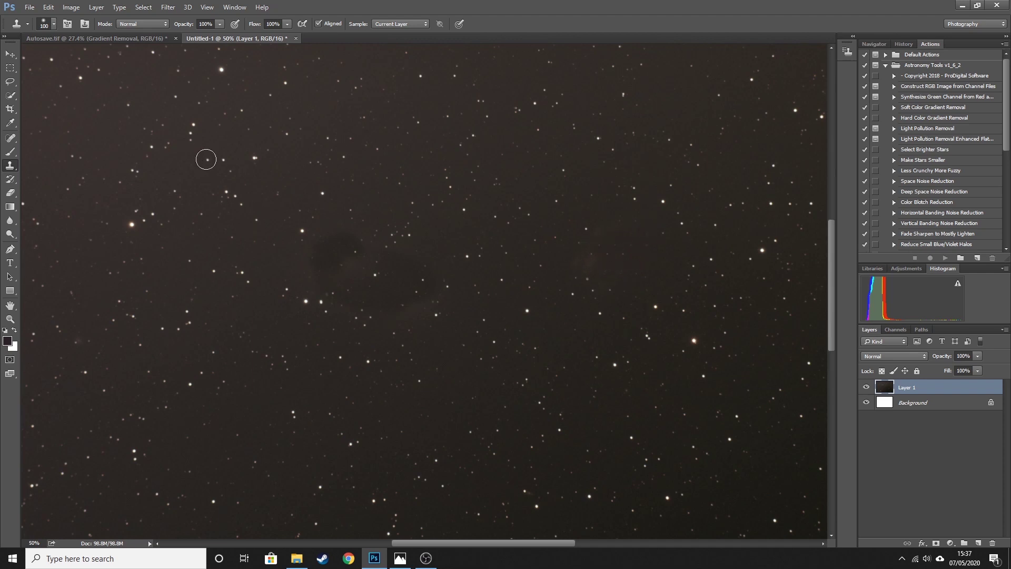
pyautogui.click(12, 318)
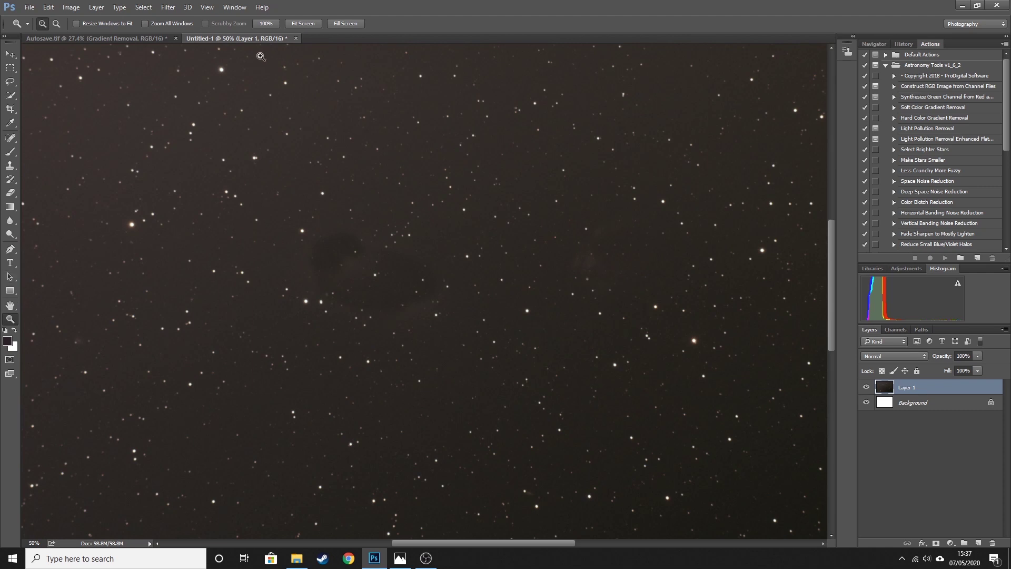
pyautogui.click(304, 23)
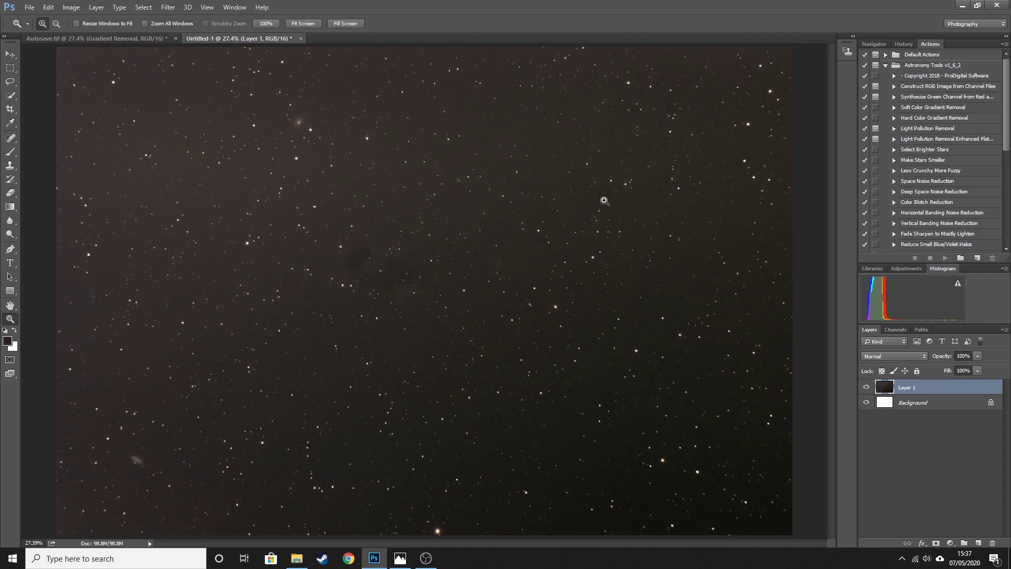
# Open Color Range on Highlights with 20% fuzziness and set the range to 63
pyautogui.click(144, 7)
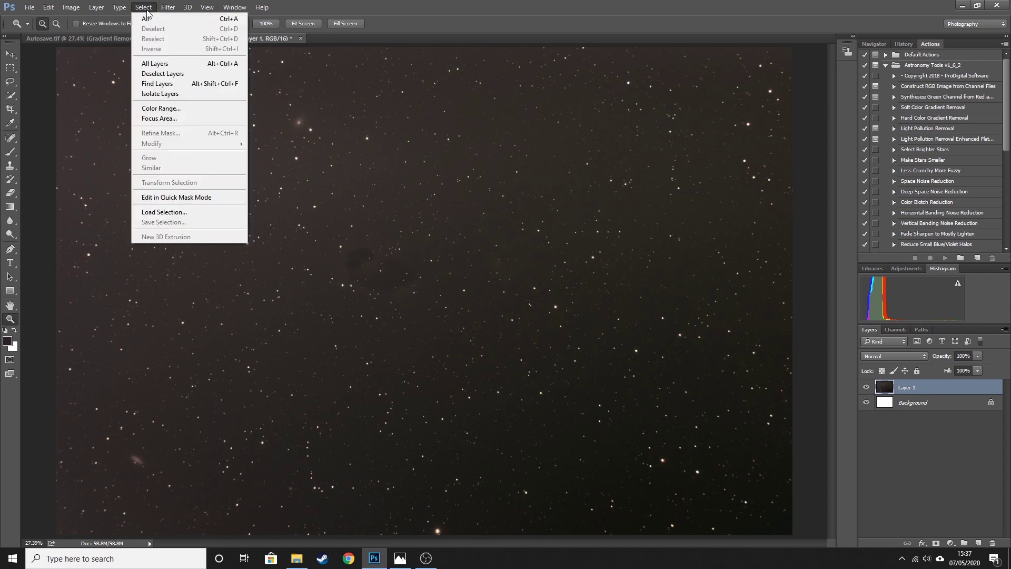
pyautogui.click(174, 108)
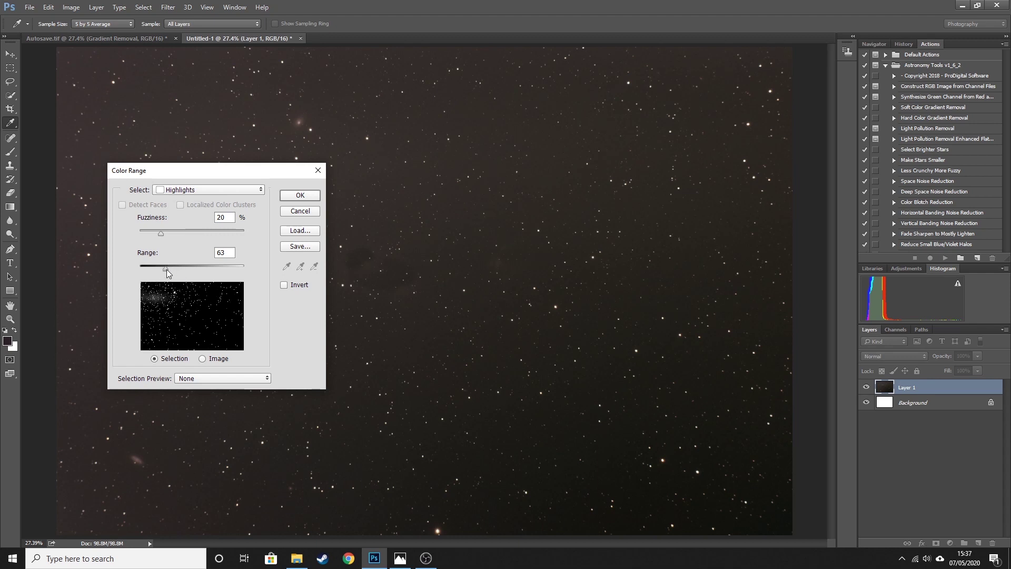
pyautogui.moveTo(166, 270)
pyautogui.mouseDown()
pyautogui.moveTo(227, 267)
pyautogui.moveTo(160, 267)
pyautogui.mouseUp()
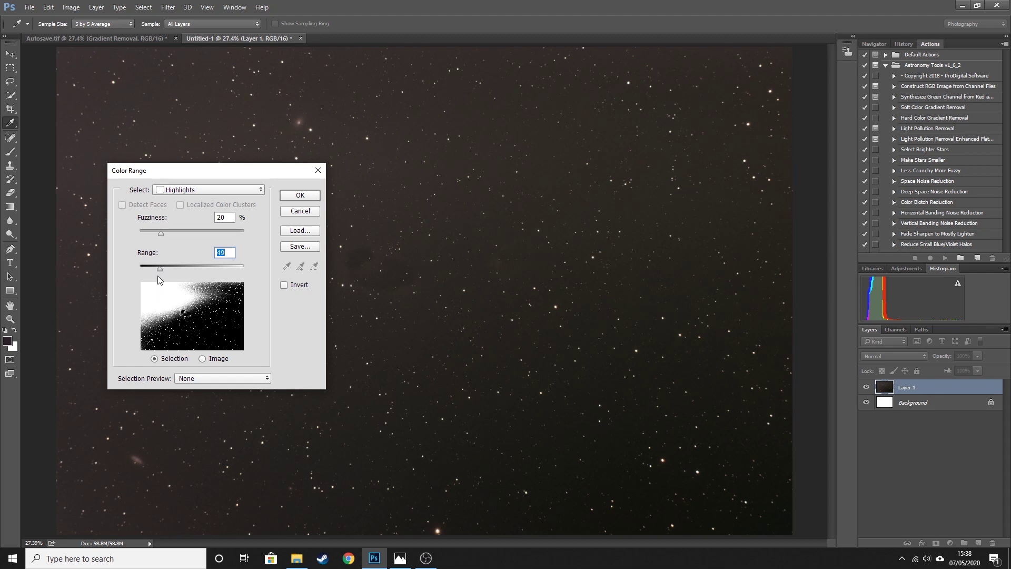
pyautogui.moveTo(159, 269); pyautogui.dragTo(165, 268)
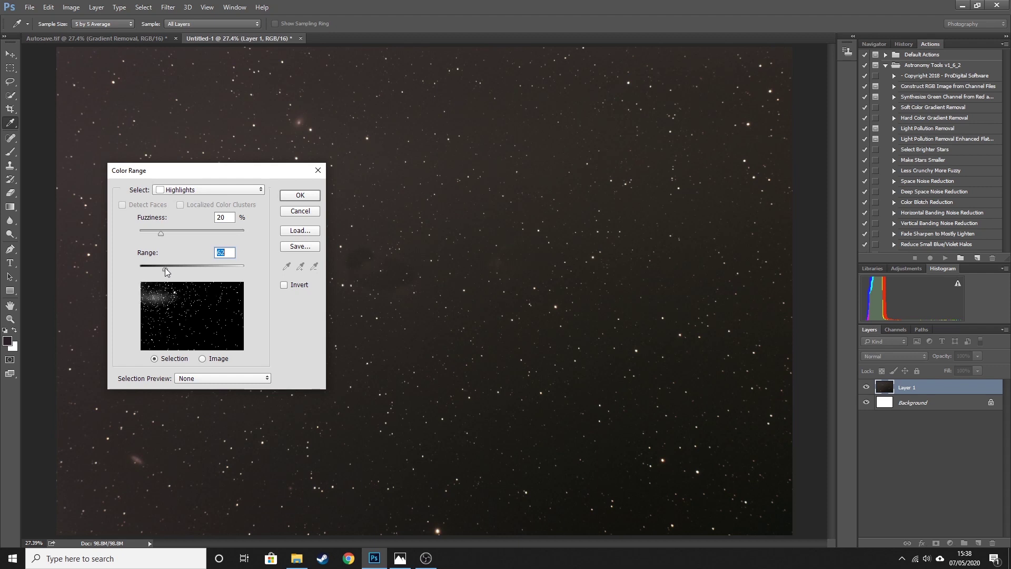
pyautogui.write('63')
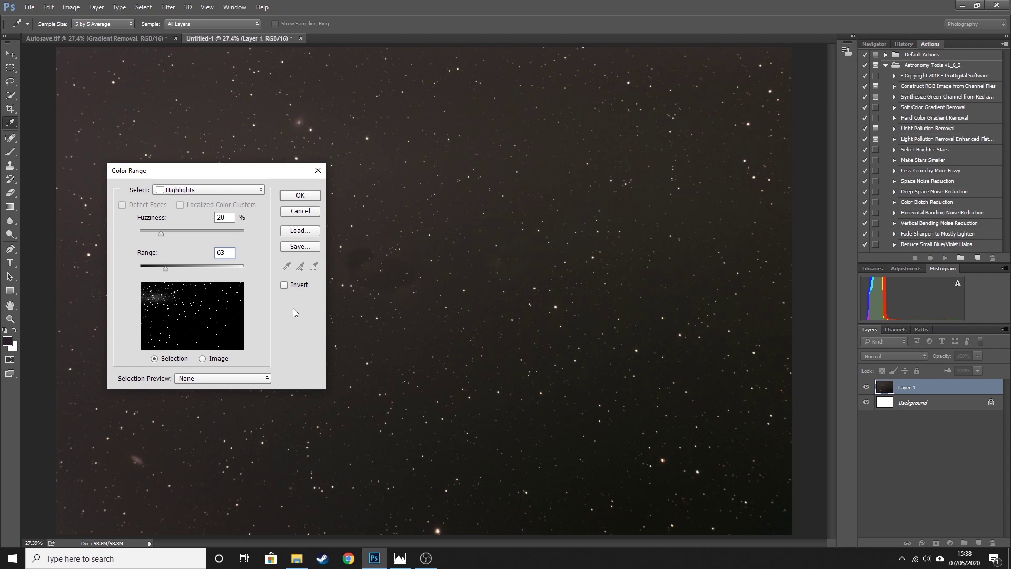
# Accept the Color Range star selection and zoom in to confirm only stars are selected
pyautogui.click(311, 195)
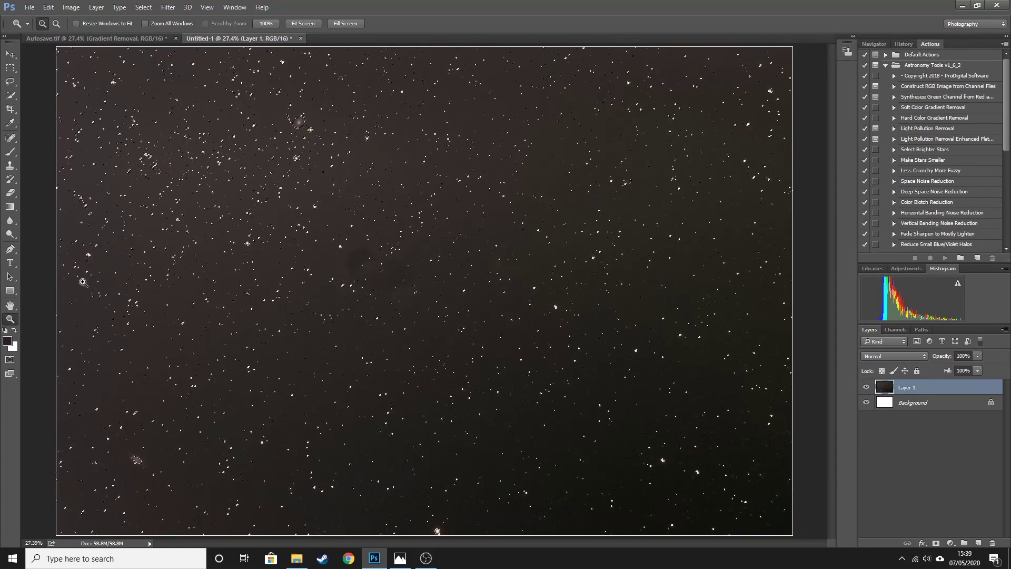
pyautogui.click(369, 139)
pyautogui.click(372, 138)
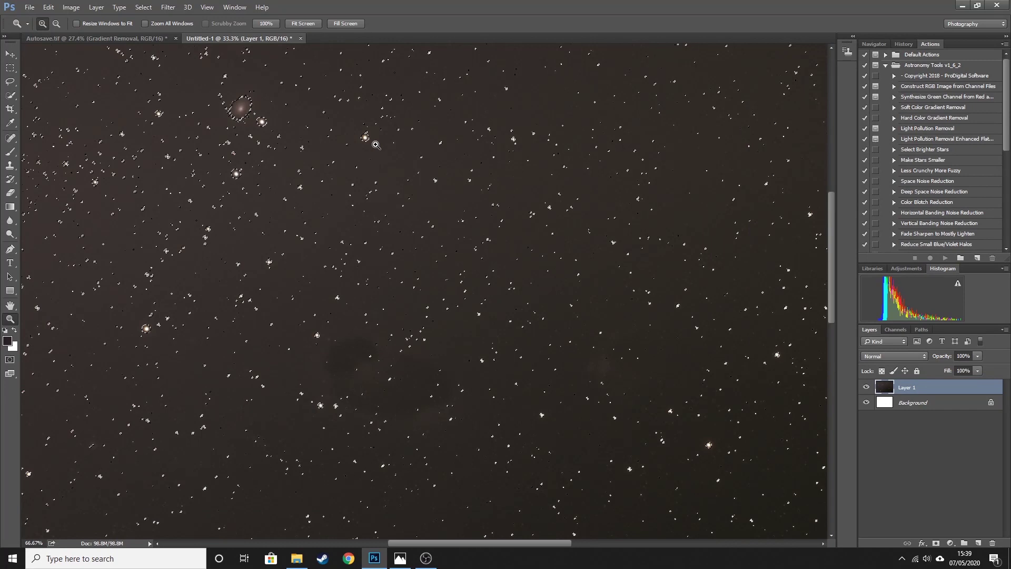
pyautogui.click(358, 150)
pyautogui.click(348, 159)
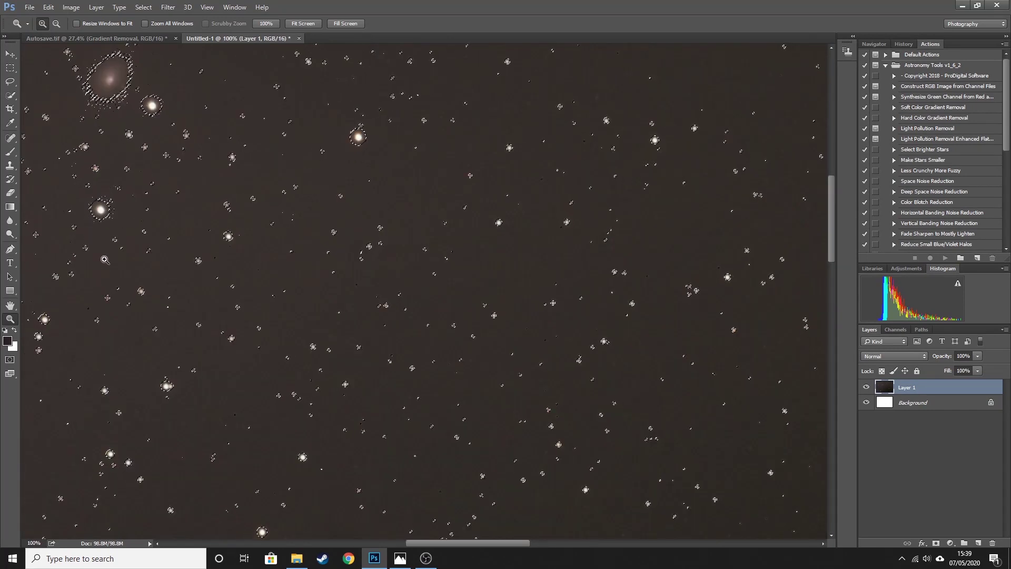
pyautogui.click(310, 24)
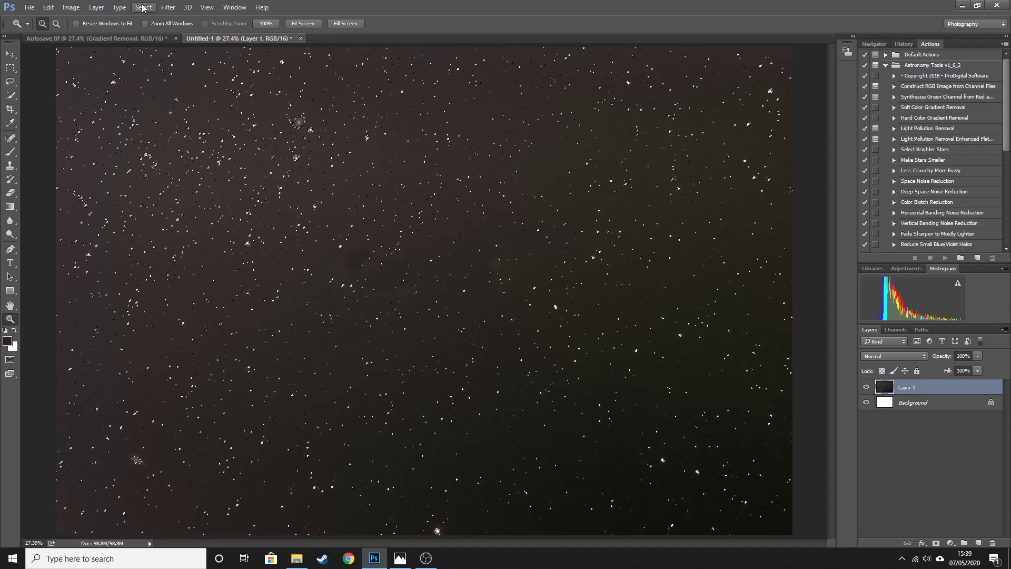
pyautogui.click(143, 7)
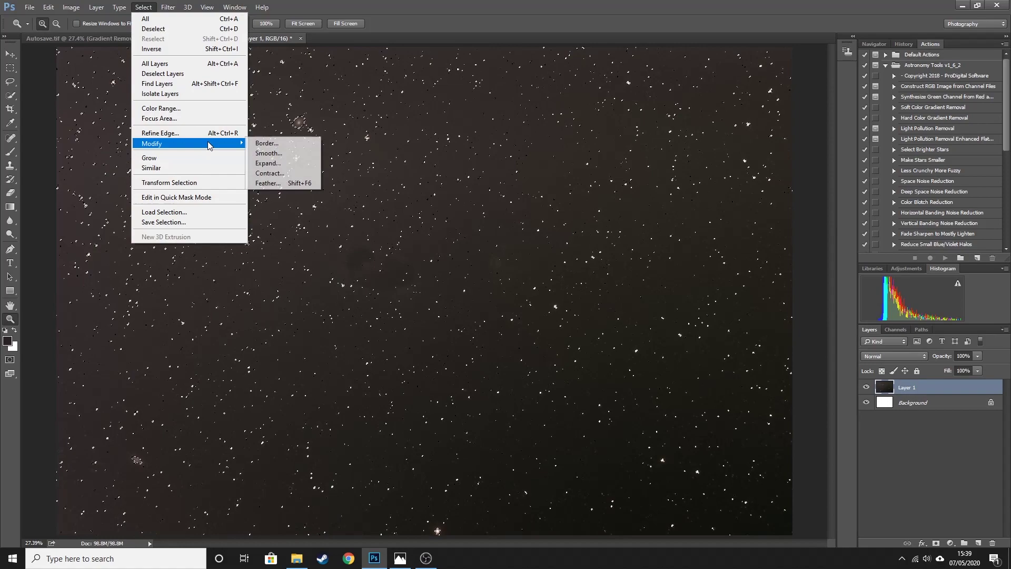
pyautogui.click(274, 165)
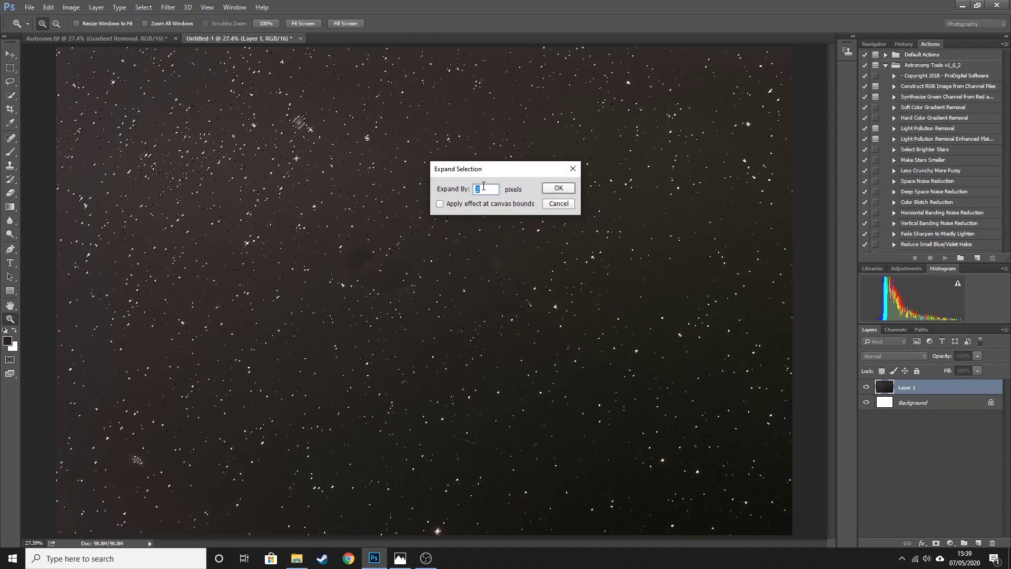
pyautogui.click(566, 208)
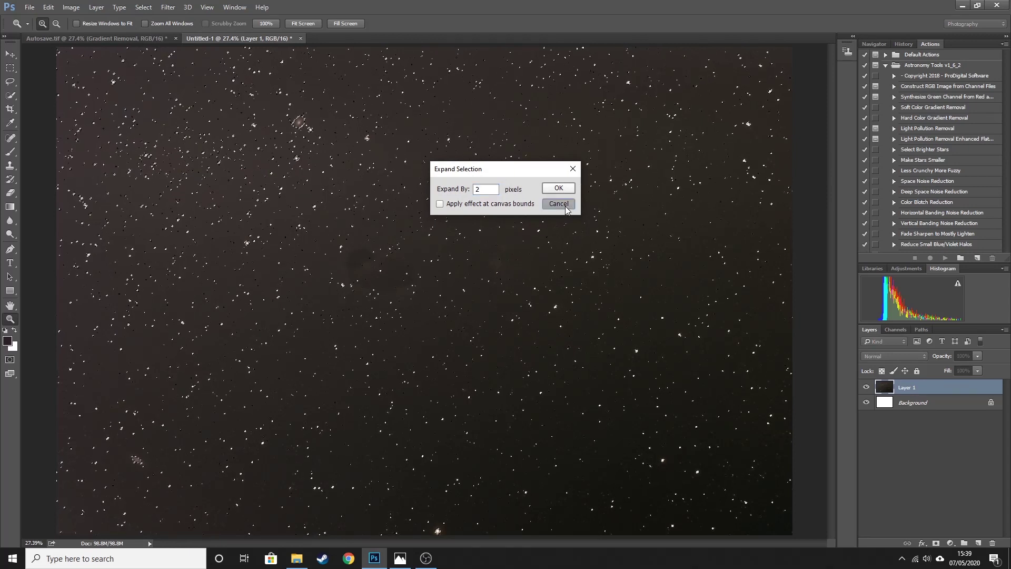
pyautogui.click(558, 204)
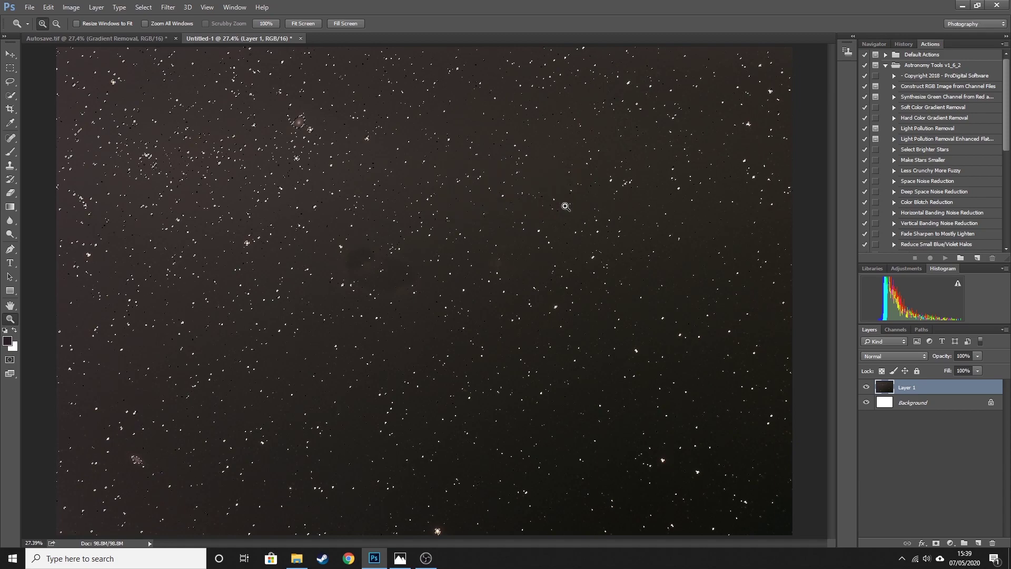
# Fill the selected stars with Content-Aware contents at Normal mode and 100% opacity
pyautogui.click(54, 8)
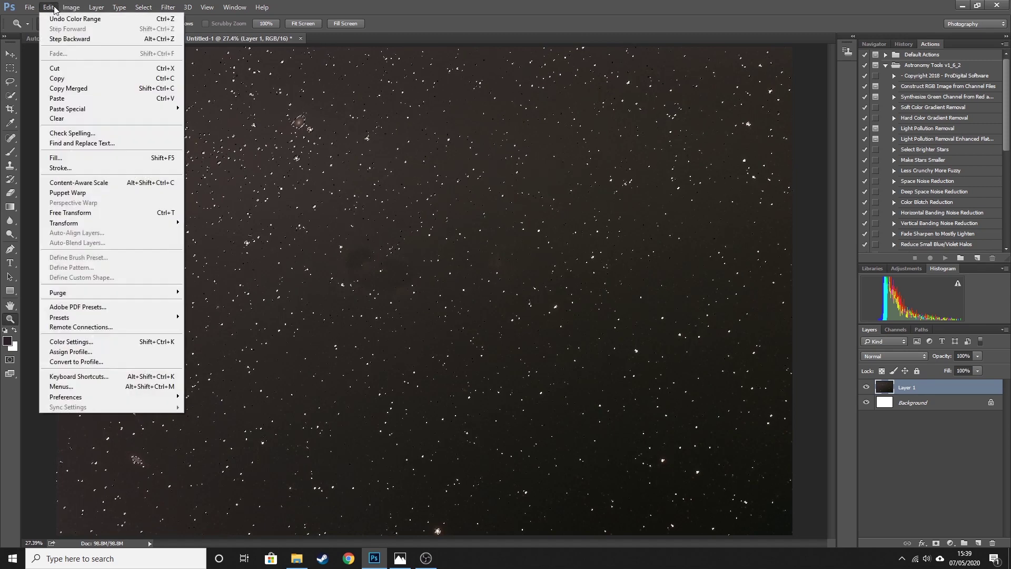
pyautogui.click(108, 159)
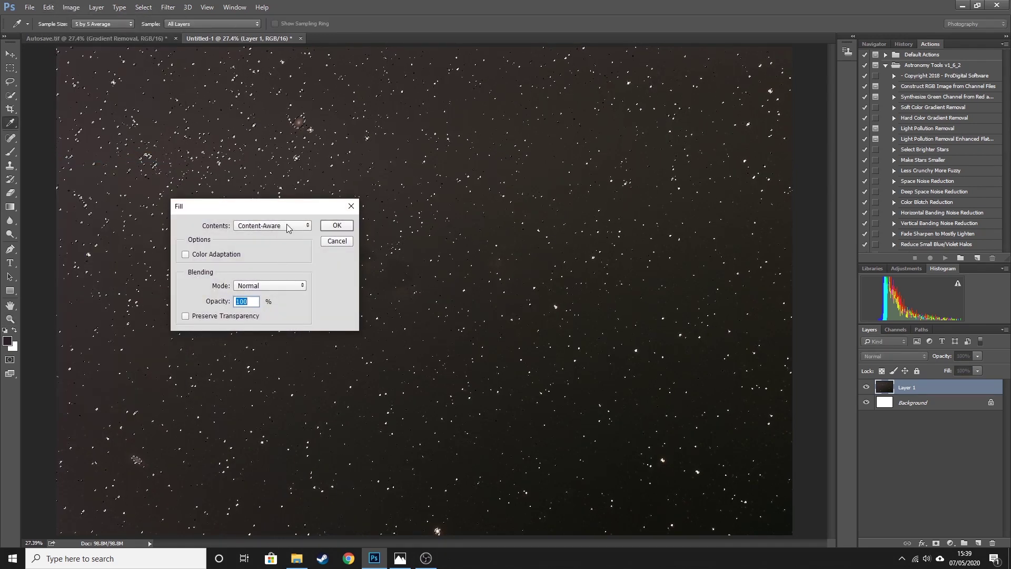
pyautogui.moveTo(281, 207); pyautogui.dragTo(440, 219)
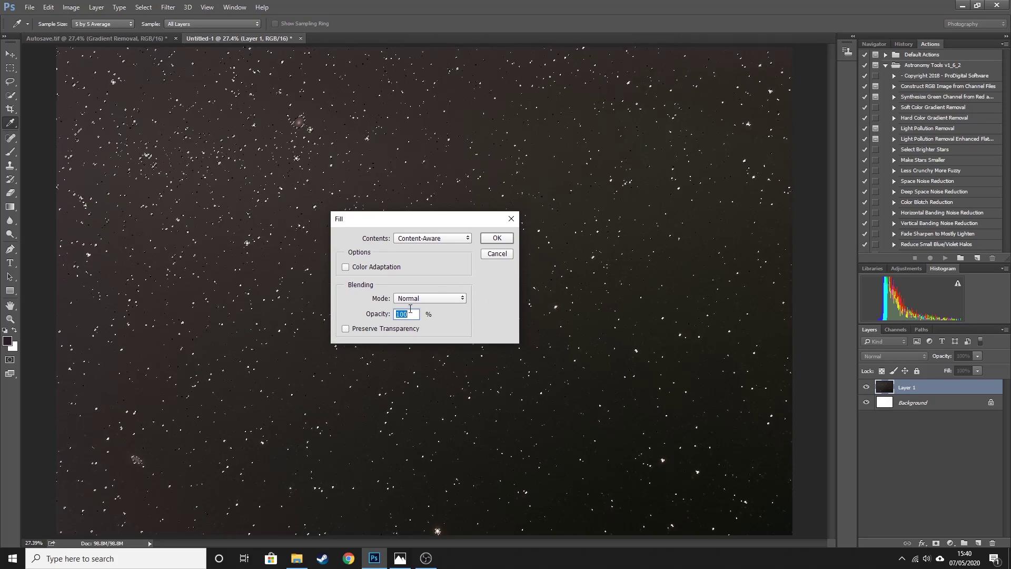
pyautogui.click(435, 239)
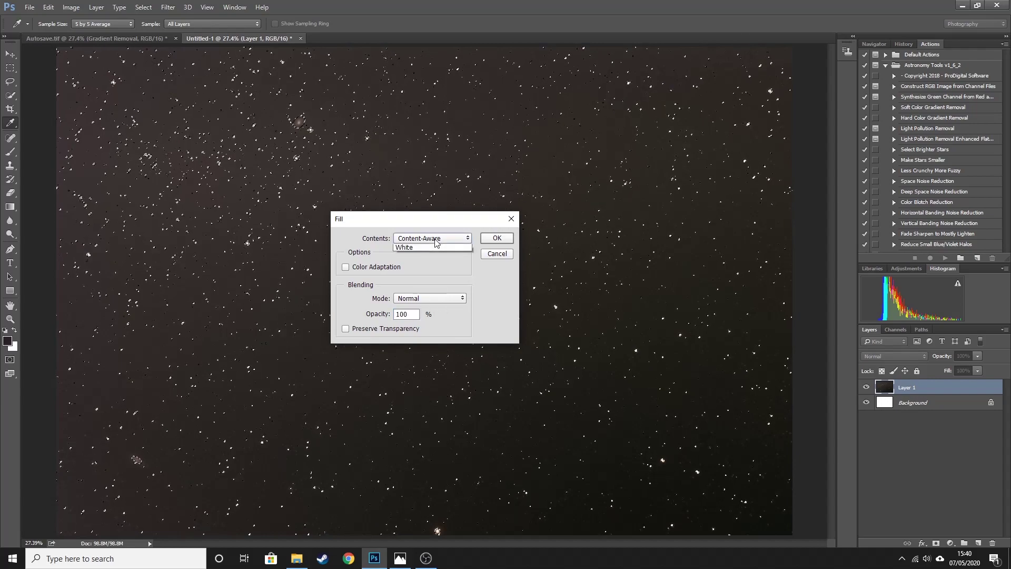
pyautogui.click(436, 241)
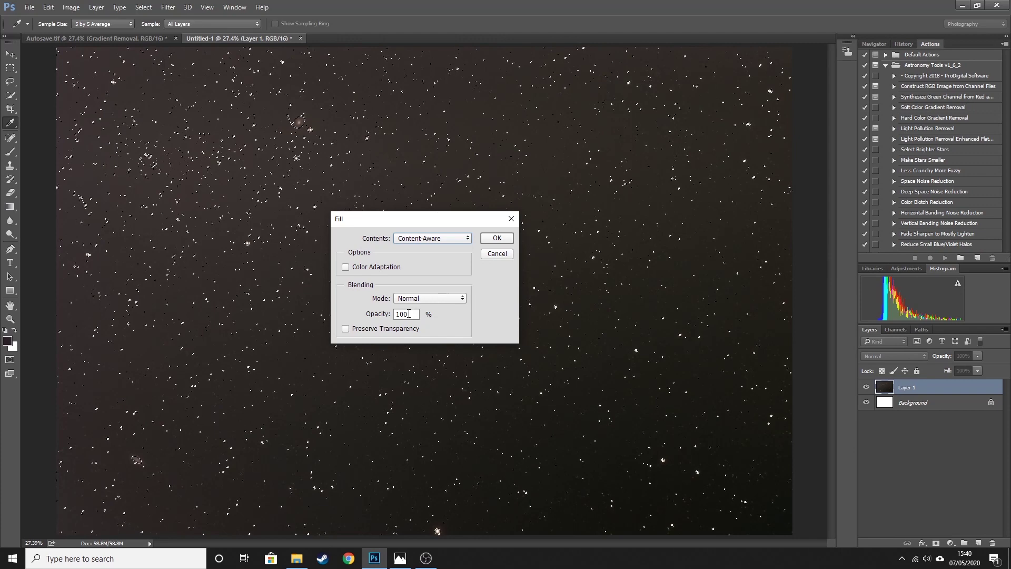
pyautogui.click(460, 299)
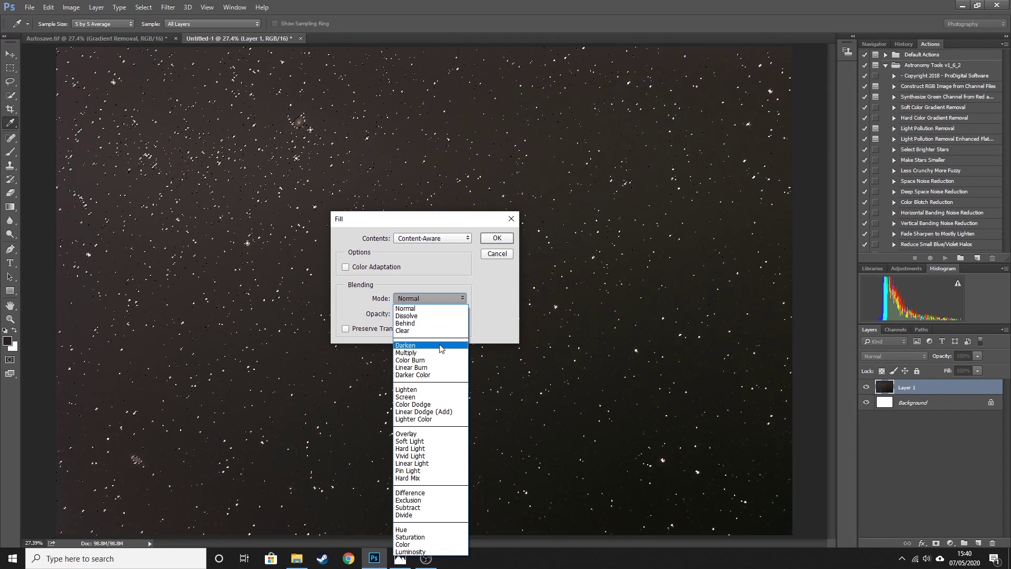
pyautogui.click(492, 306)
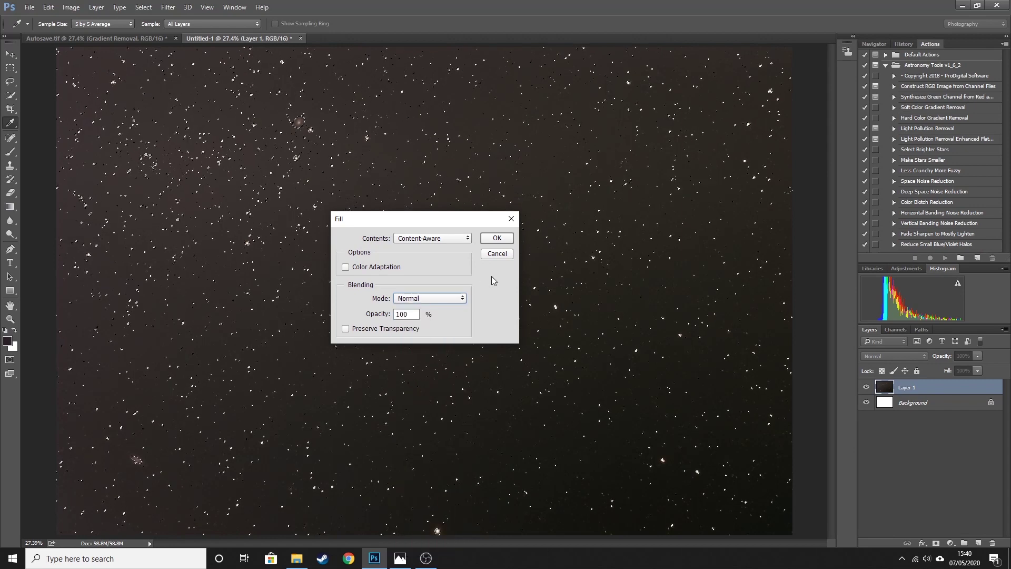
pyautogui.click(501, 239)
pyautogui.press('z')
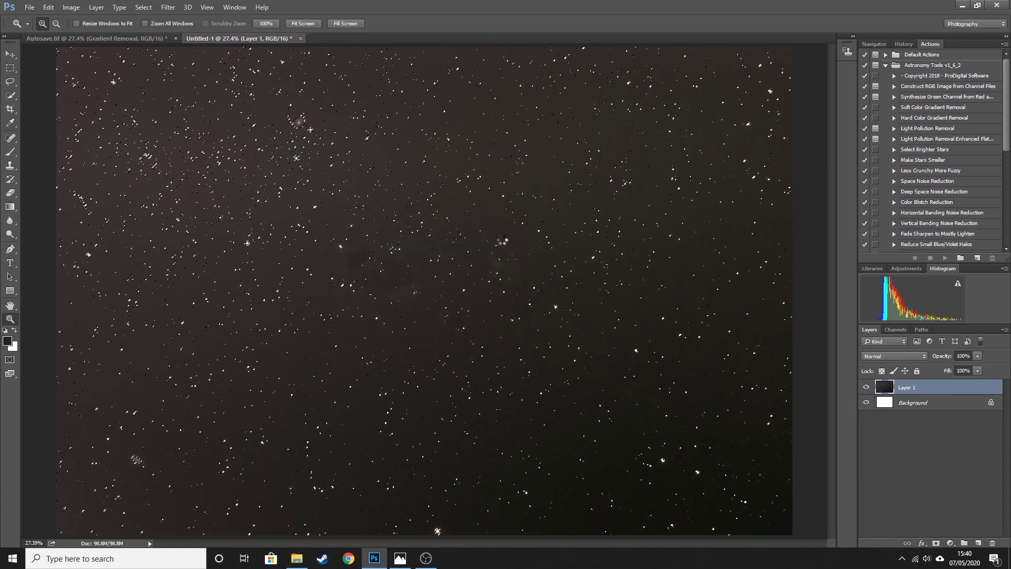
# Deselect the stars to reveal the star-free dark sky in Untitled-1
pyautogui.click(143, 7)
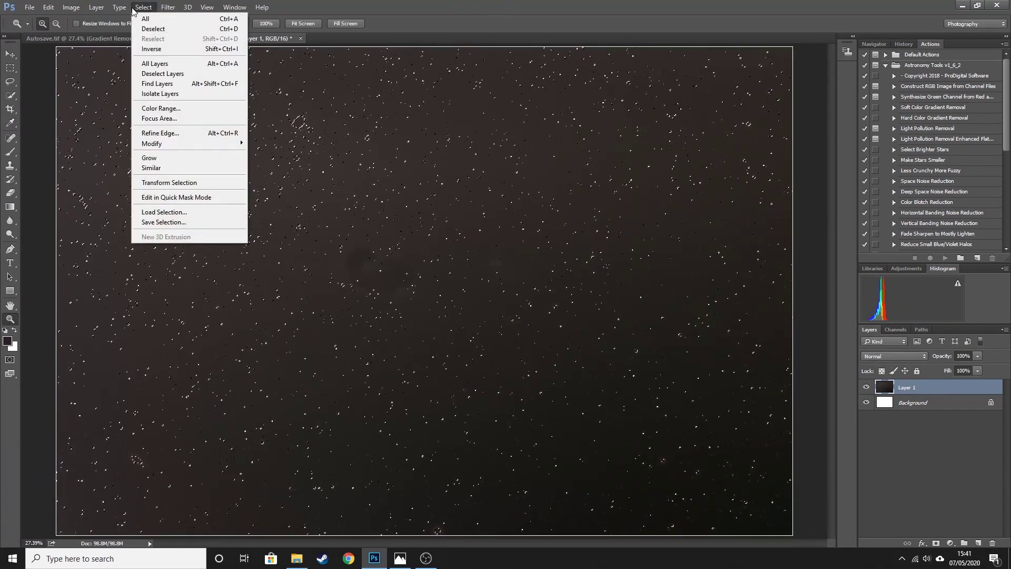
pyautogui.click(146, 30)
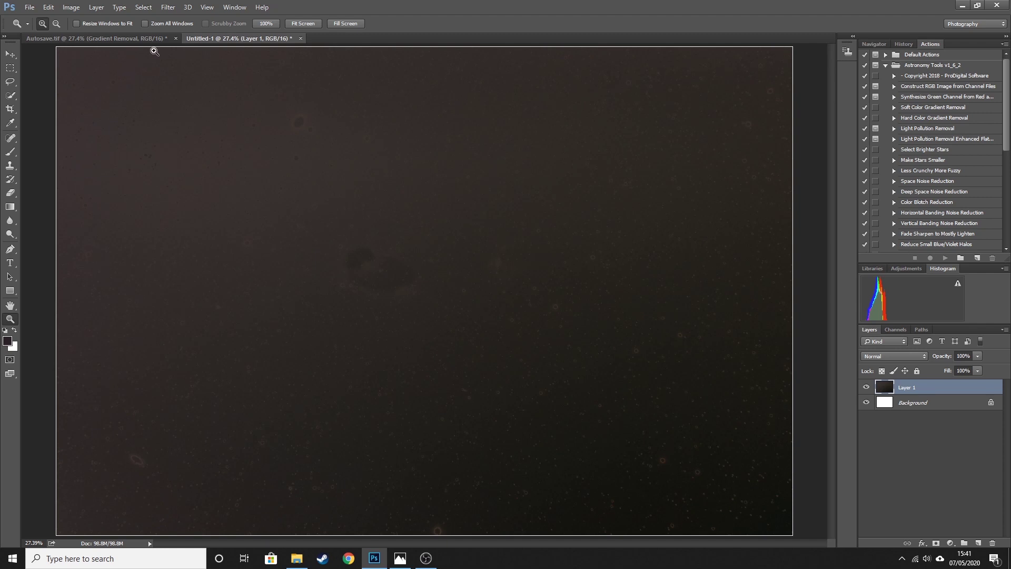
# Apply Dust & Scratches to Layer 1, comparing with Preview toggled off and on
pyautogui.click(169, 7)
pyautogui.moveTo(268, 154)
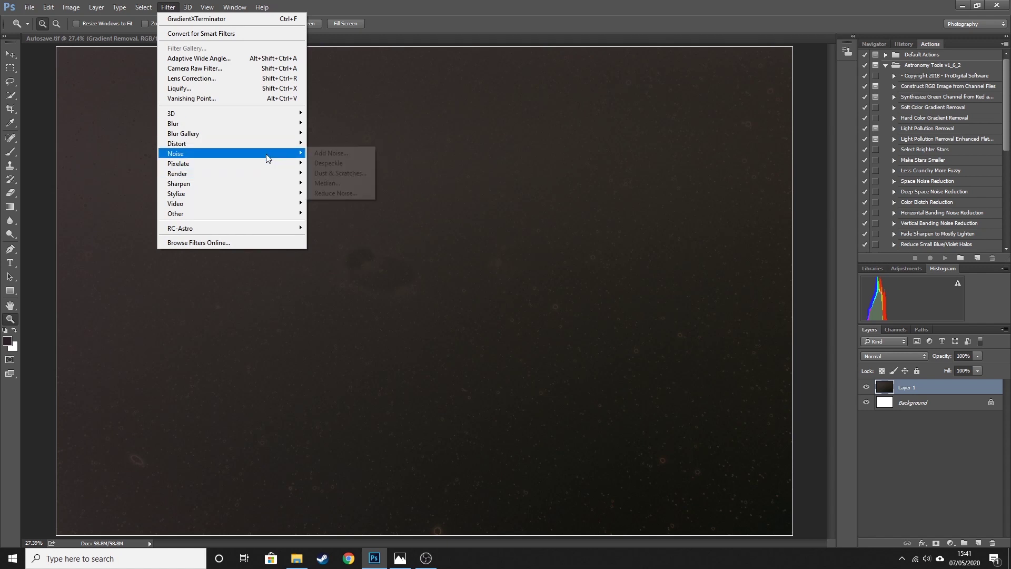
pyautogui.click(340, 173)
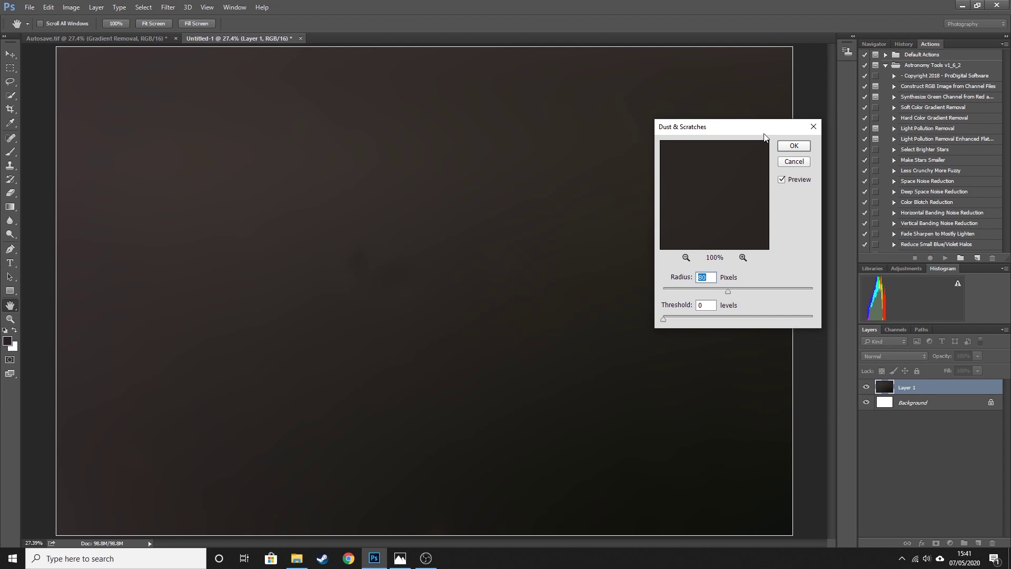
pyautogui.moveTo(763, 134); pyautogui.dragTo(640, 191)
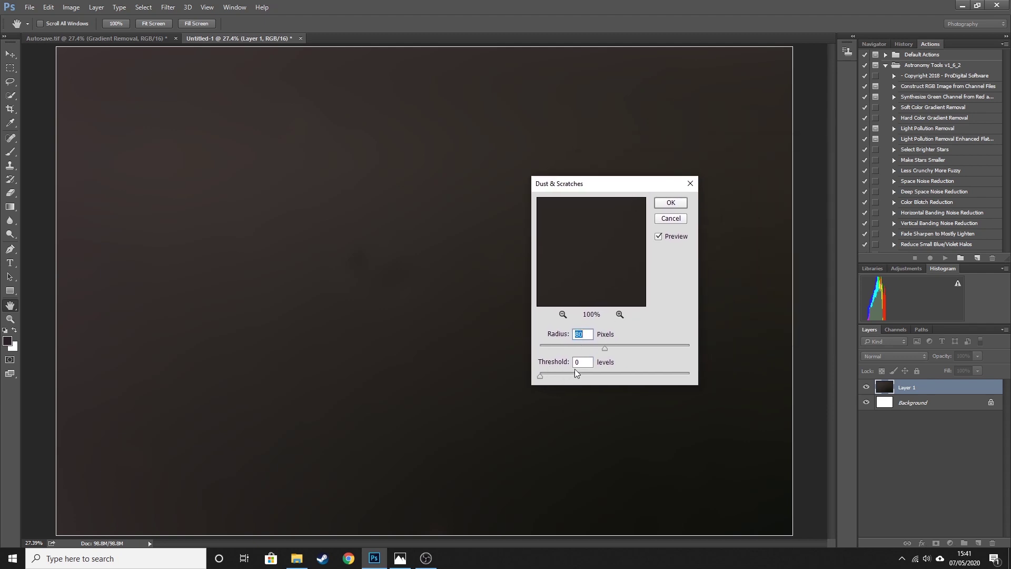
pyautogui.moveTo(644, 182); pyautogui.dragTo(691, 73)
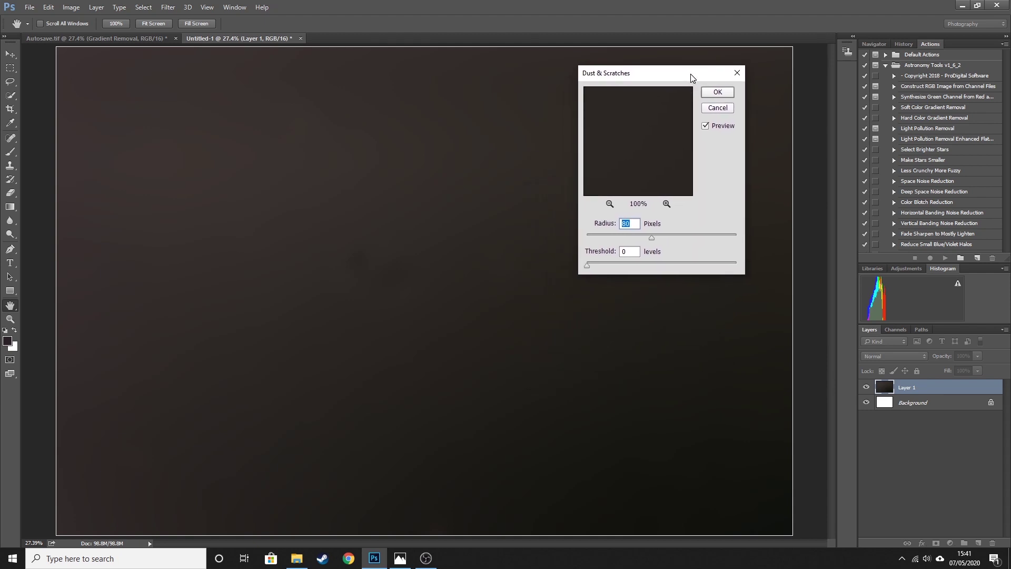
pyautogui.click(705, 127)
pyautogui.click(705, 127)
pyautogui.click(717, 92)
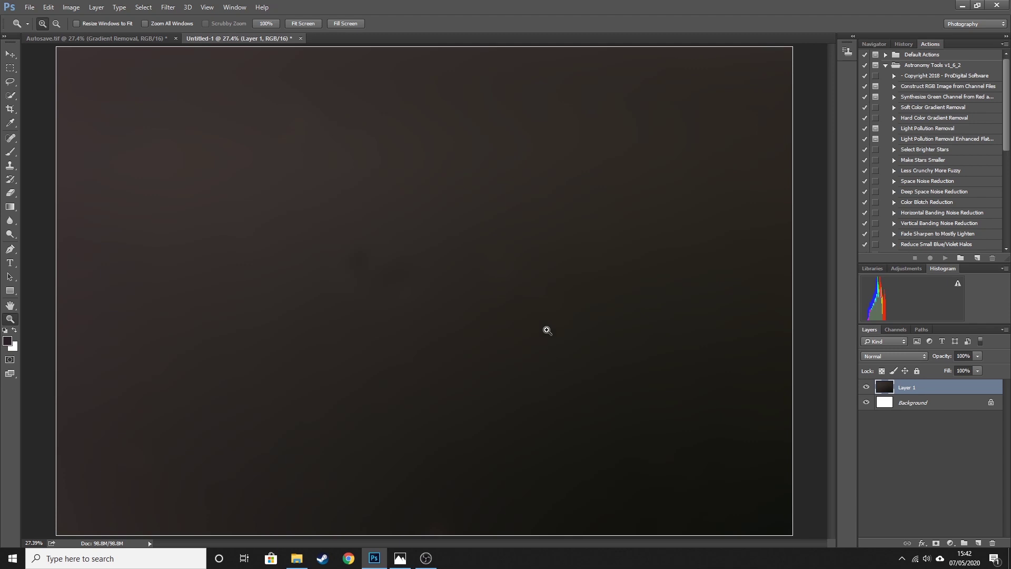
# Switch to Autosave.tif and clear its grid selection, returning to the Move tool
pyautogui.click(124, 39)
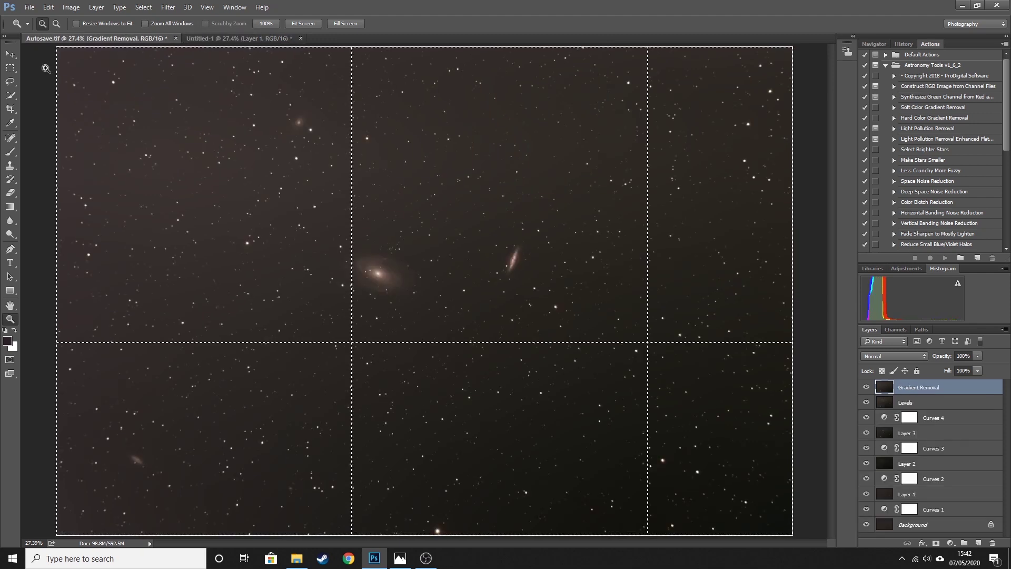
pyautogui.click(9, 68)
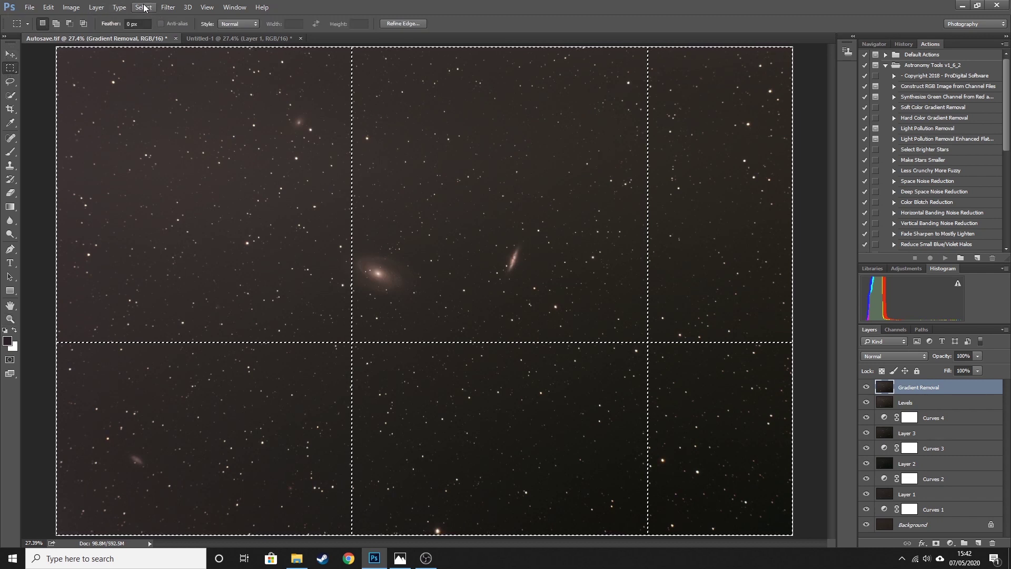
pyautogui.click(143, 8)
pyautogui.click(158, 29)
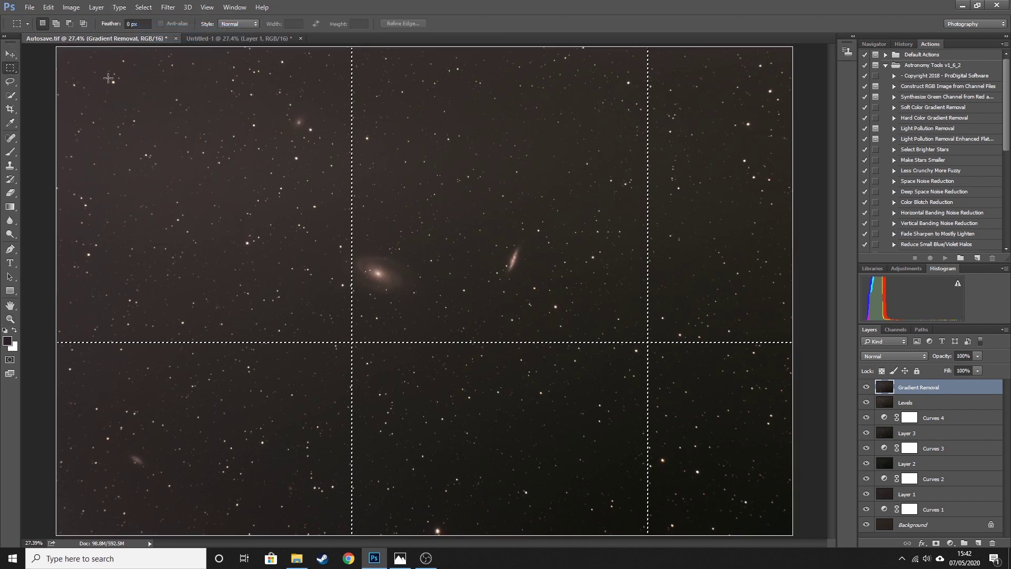
pyautogui.click(10, 54)
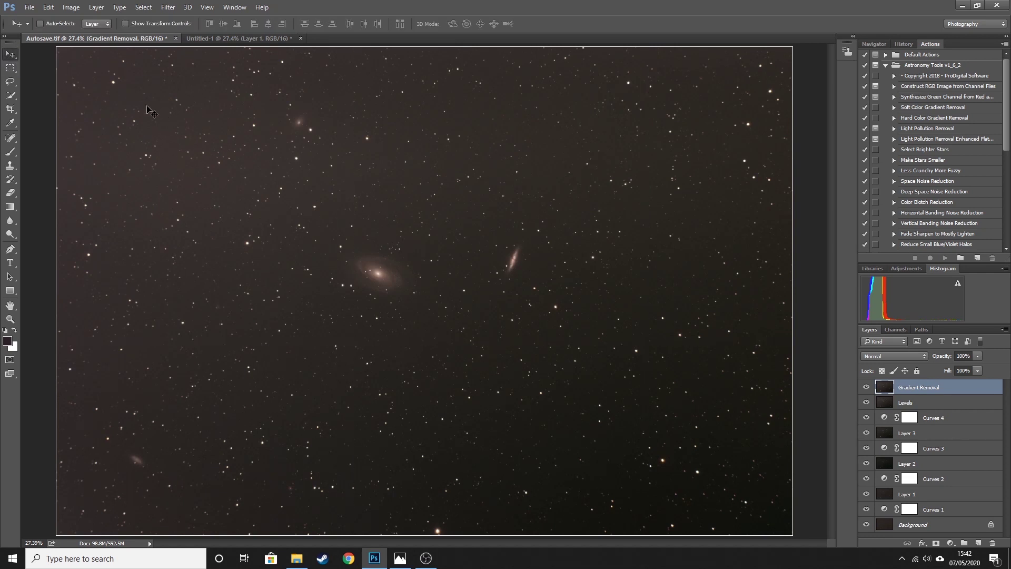
# Compare the Untitled-1 and Autosave.tif documents, ending back on Autosave.tif
pyautogui.click(245, 35)
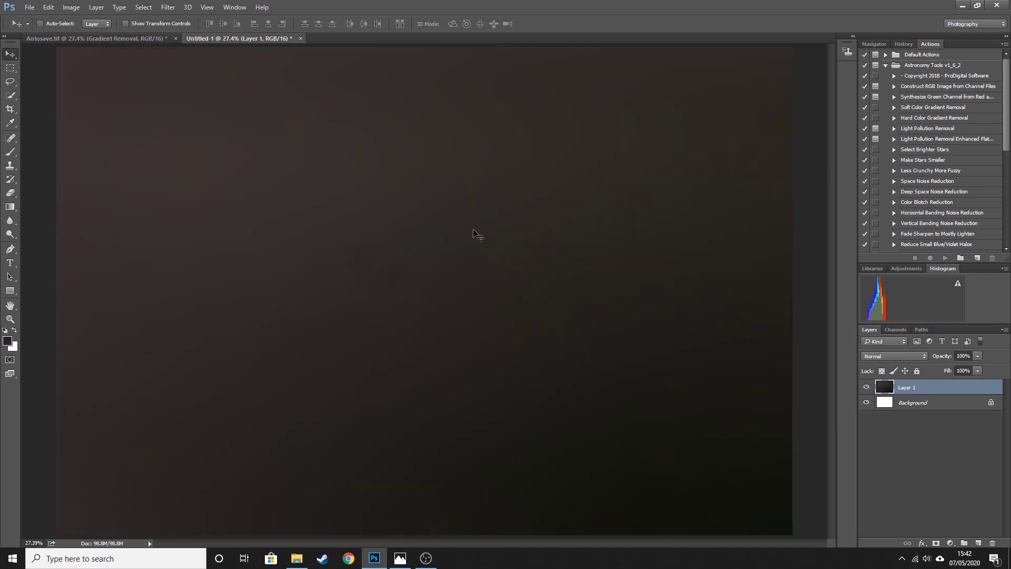
pyautogui.click(103, 36)
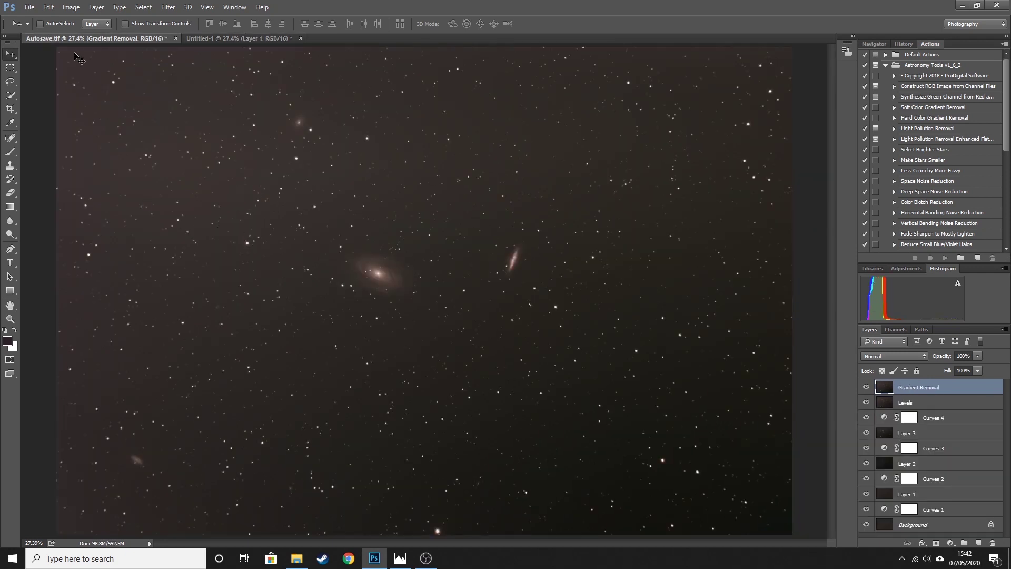
pyautogui.click(70, 8)
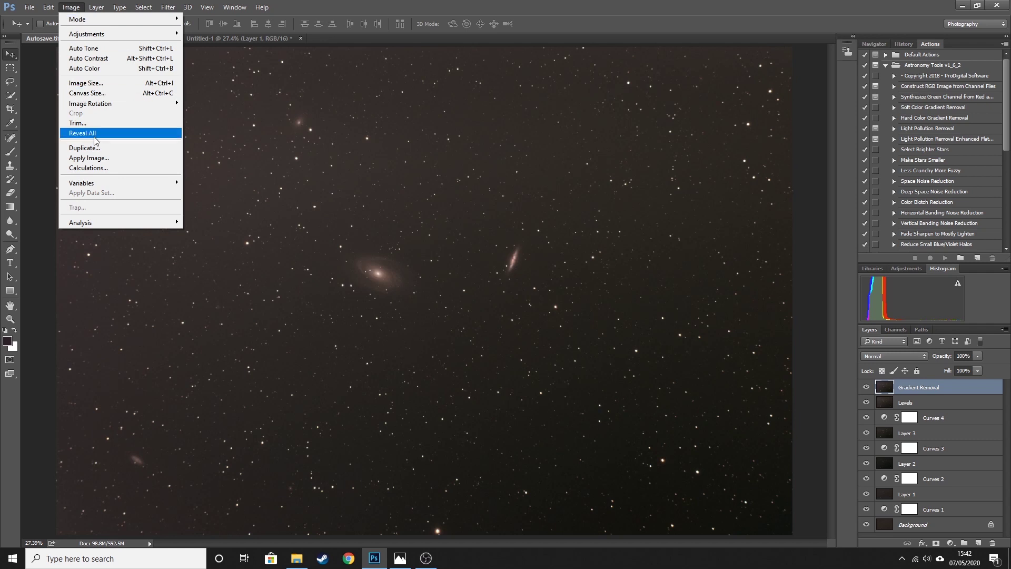
# In Apply Image, set the source to Untitled-1 with Subtract blending
pyautogui.click(92, 159)
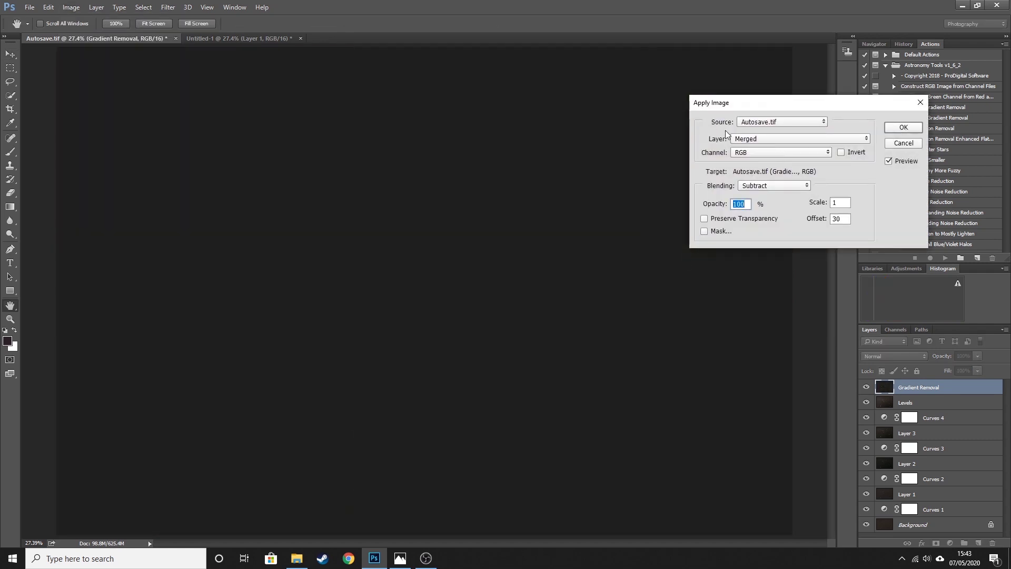
pyautogui.click(763, 123)
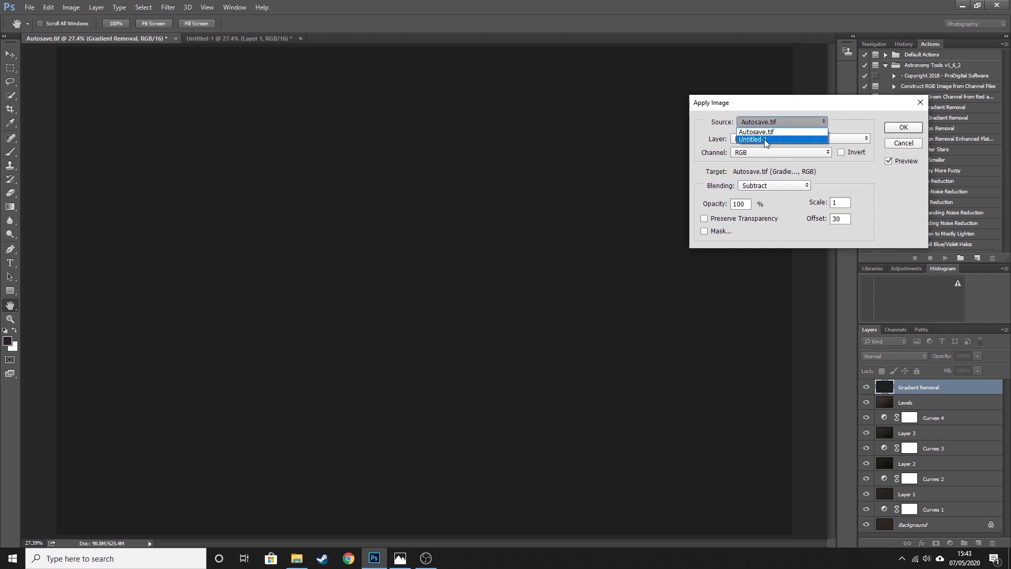
pyautogui.click(765, 139)
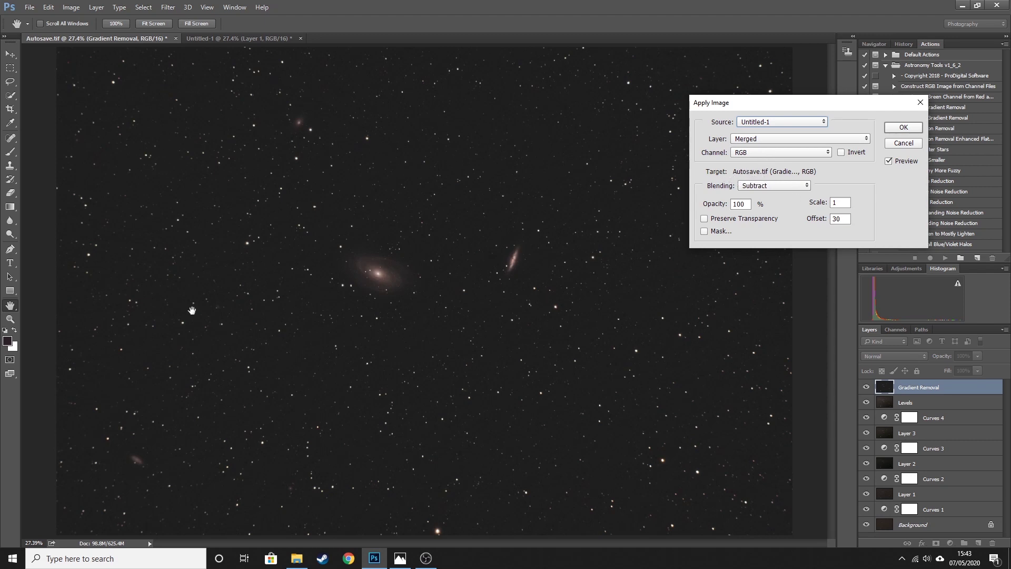
pyautogui.click(794, 189)
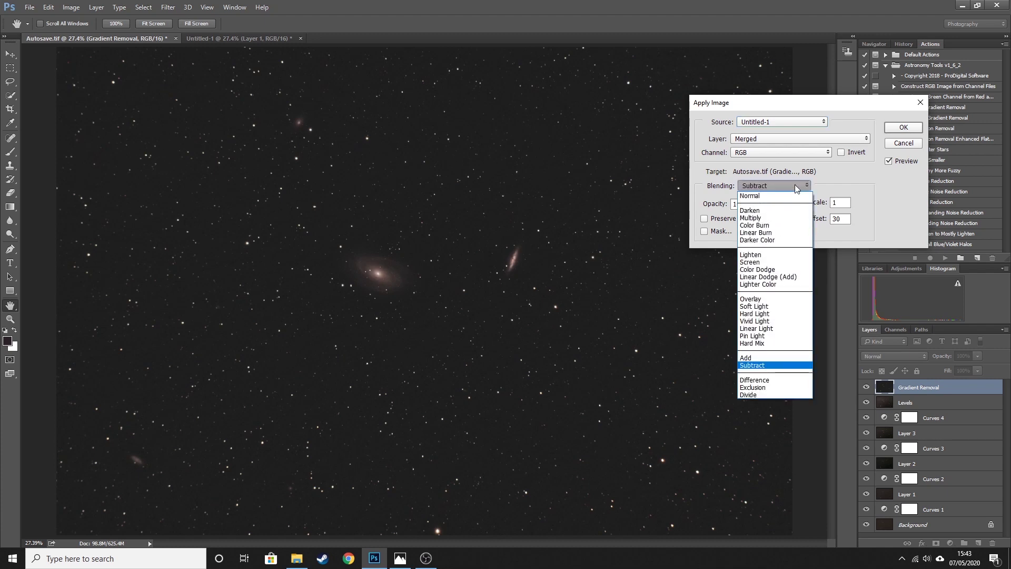
pyautogui.click(795, 185)
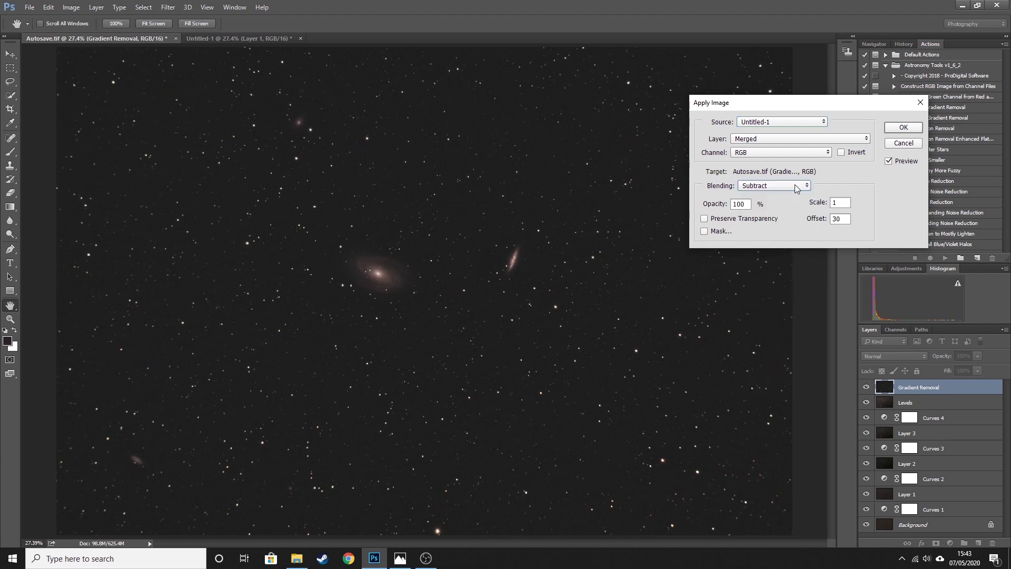
# Try Offset values including 60, settle on 30, and toggle Preview to compare
pyautogui.click(846, 219)
pyautogui.doubleClick(843, 219)
pyautogui.write('1')
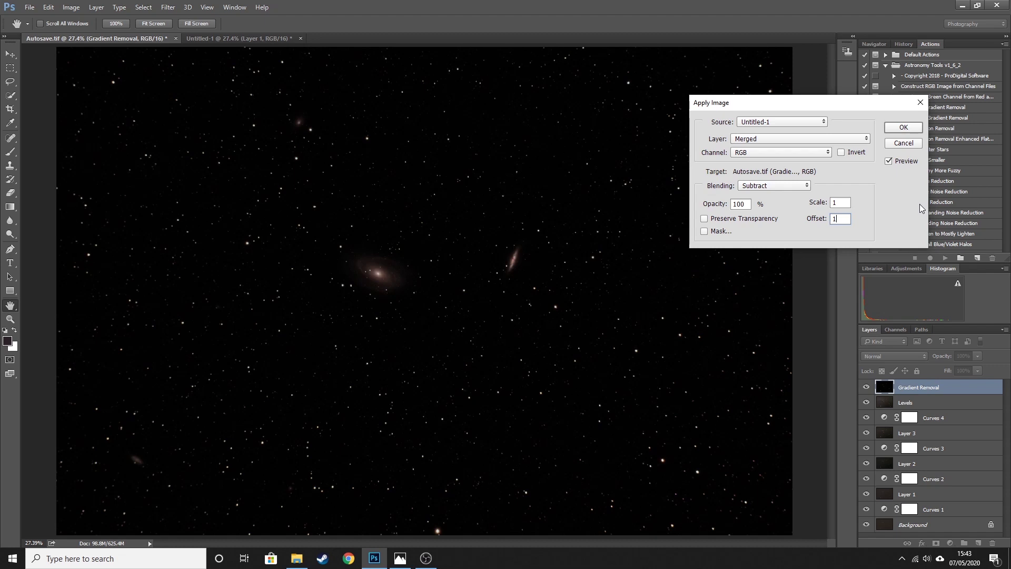
pyautogui.press('BackSpace')
pyautogui.write('60')
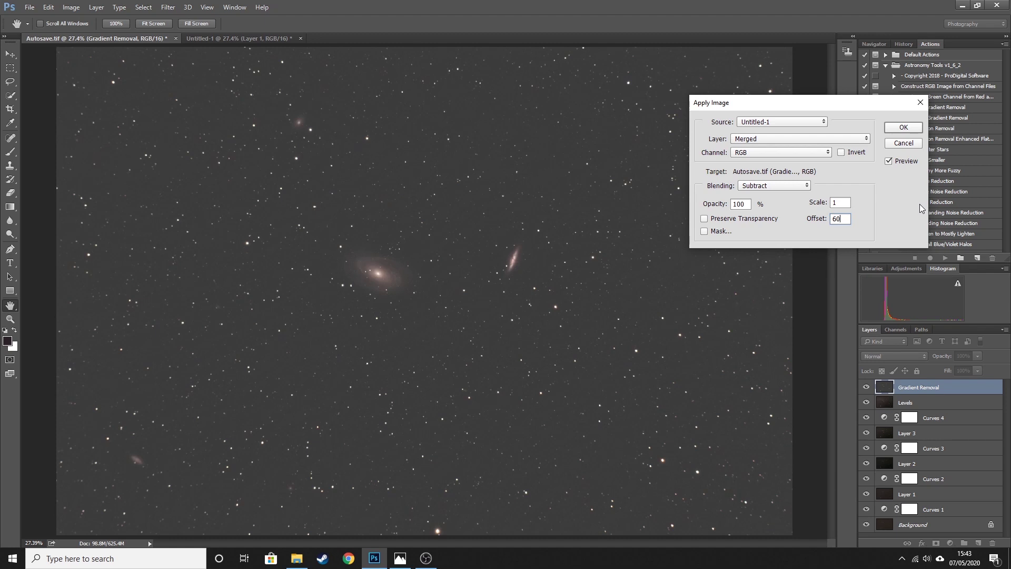
pyautogui.press('BackSpace')
pyautogui.press('BackSpace')
pyautogui.write('30')
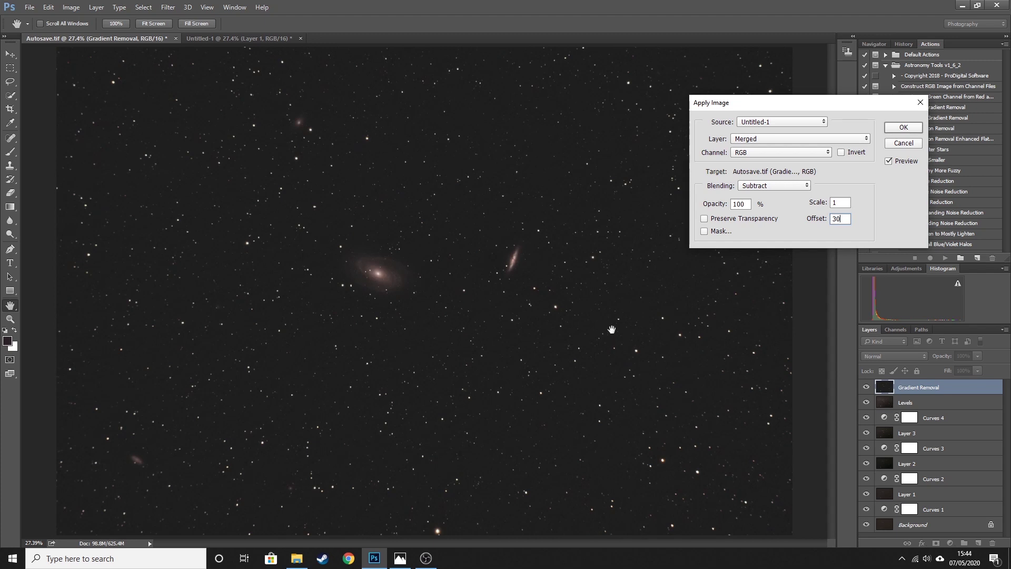
pyautogui.click(889, 161)
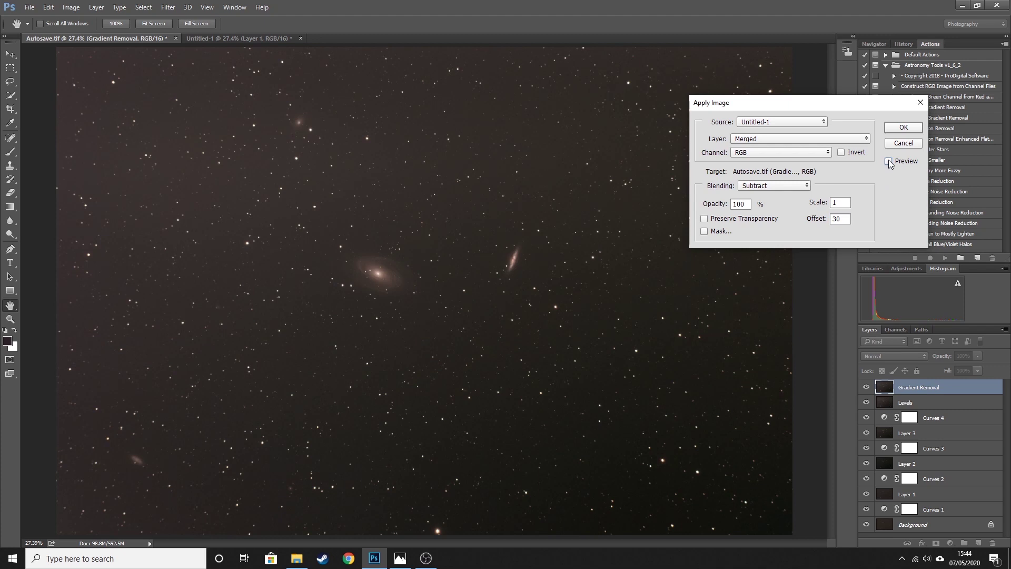
pyautogui.click(889, 161)
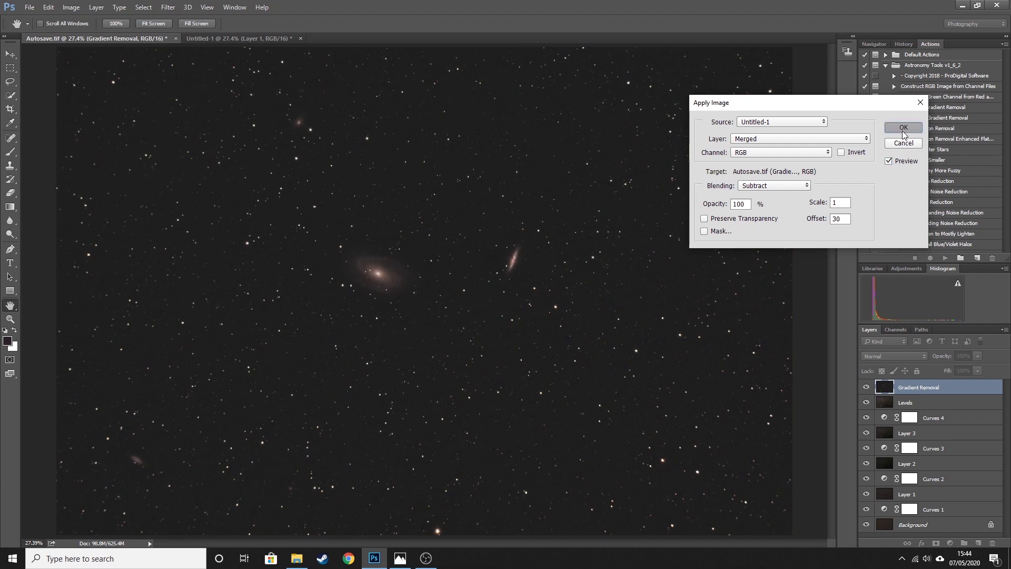
# Apply the Subtract of Untitled-1 at offset 30 to the Gradient Removal layer
pyautogui.click(902, 128)
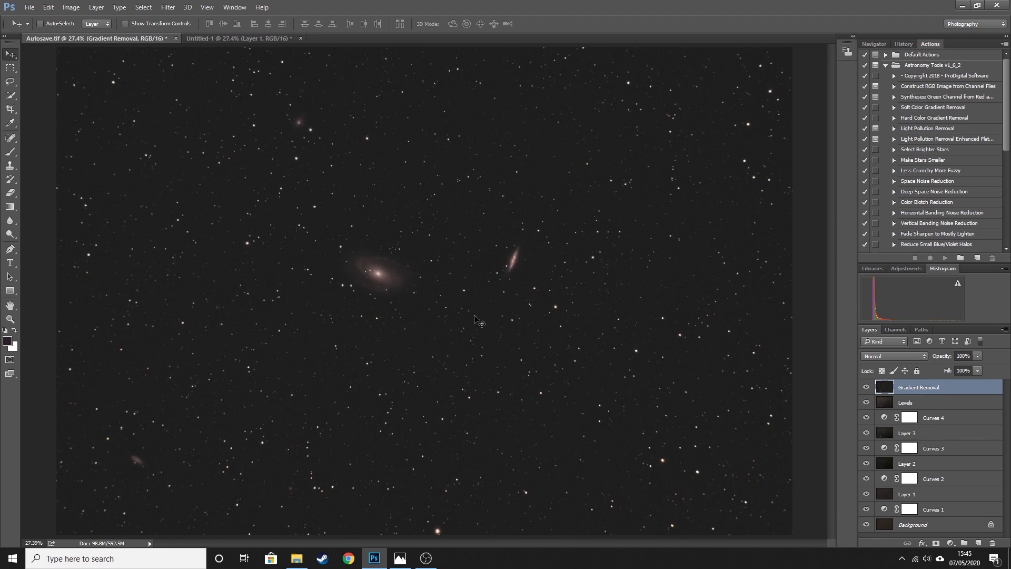
# Bring up First Process.jpg in Photos to compare with the earlier version
pyautogui.click(401, 562)
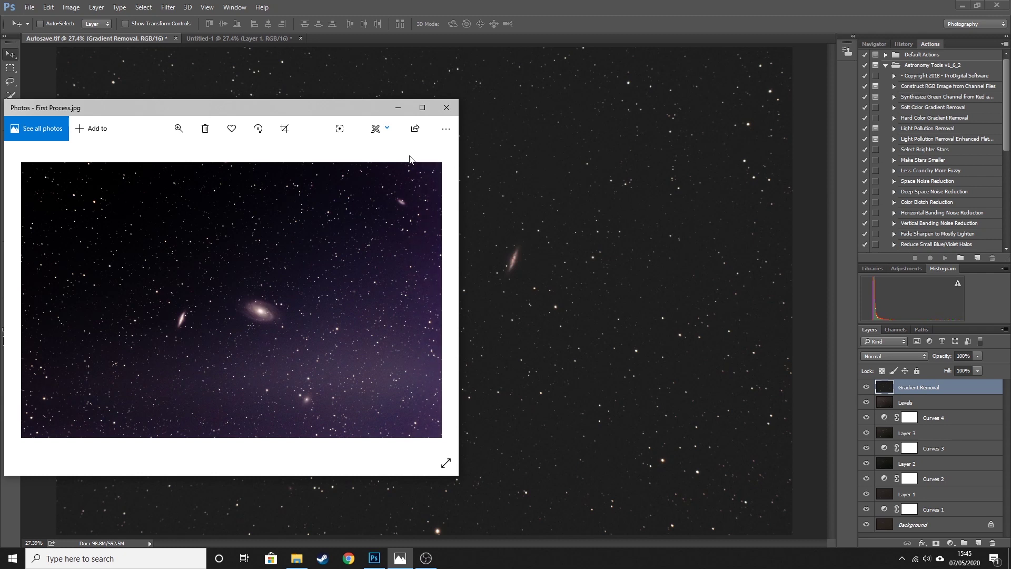
# Minimize Photos to view the finished M81/M82 image in Photoshop
pyautogui.click(396, 104)
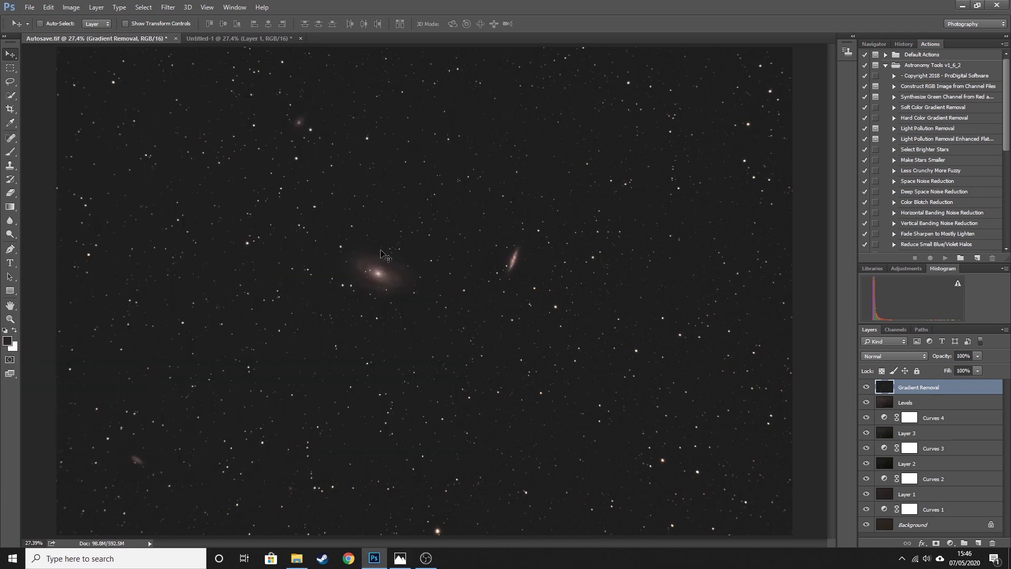